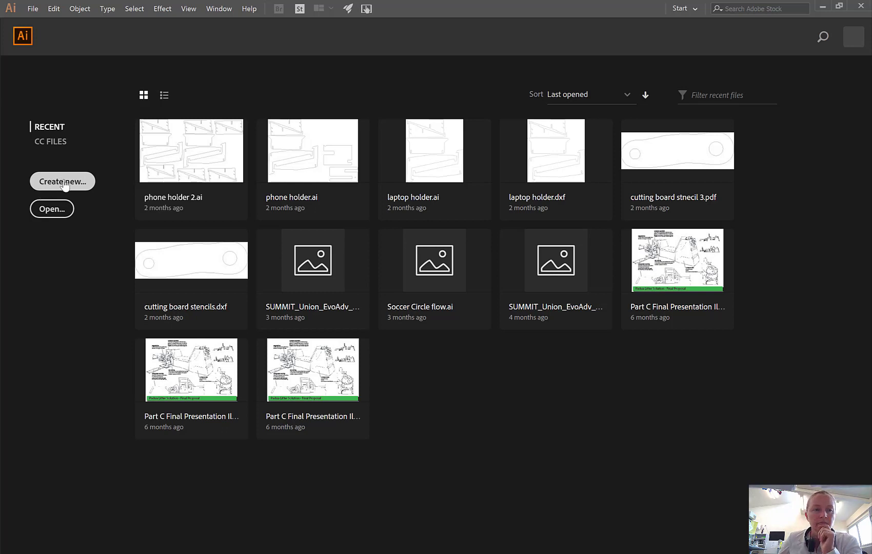
Create a new A3 print document in millimeters with landscape orientation, 420 x 297 mm.
{"action": "key", "text": "ctrl+n"}
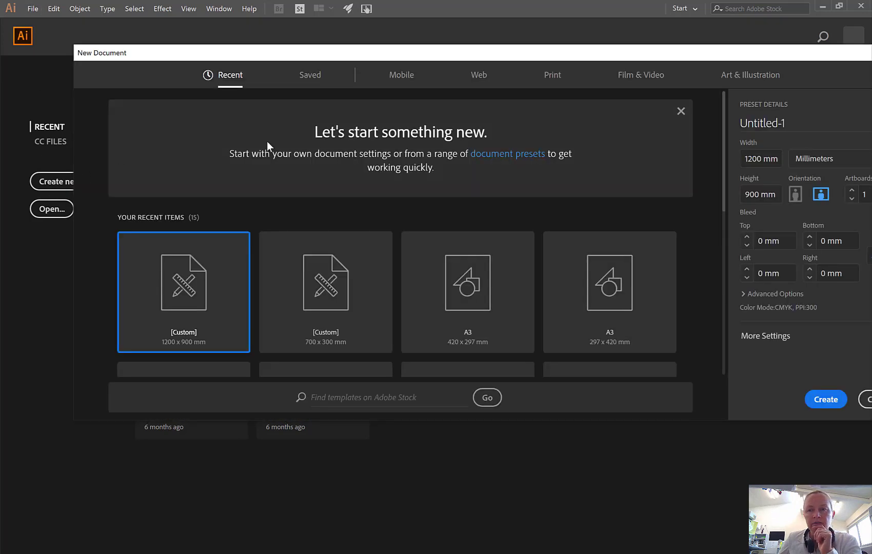
{"action": "left_click", "coordinate": [550, 78]}
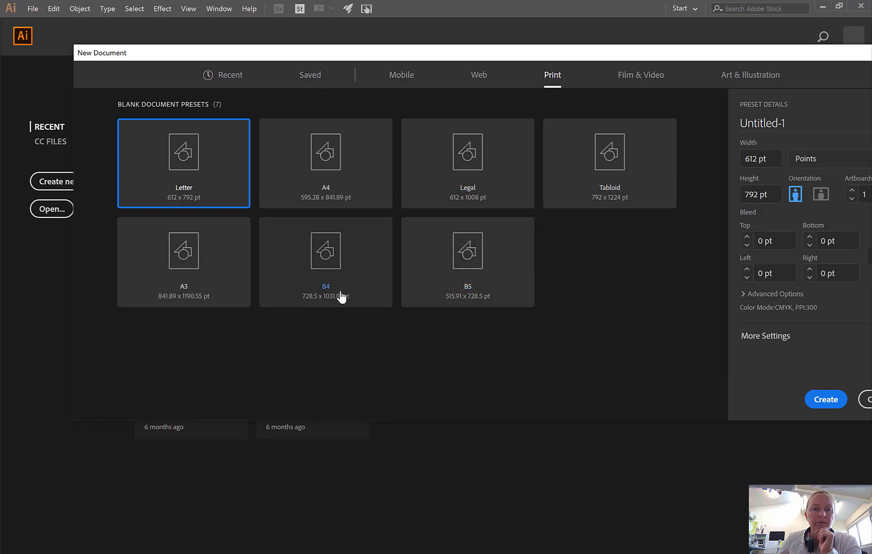
{"action": "left_click", "coordinate": [179, 261]}
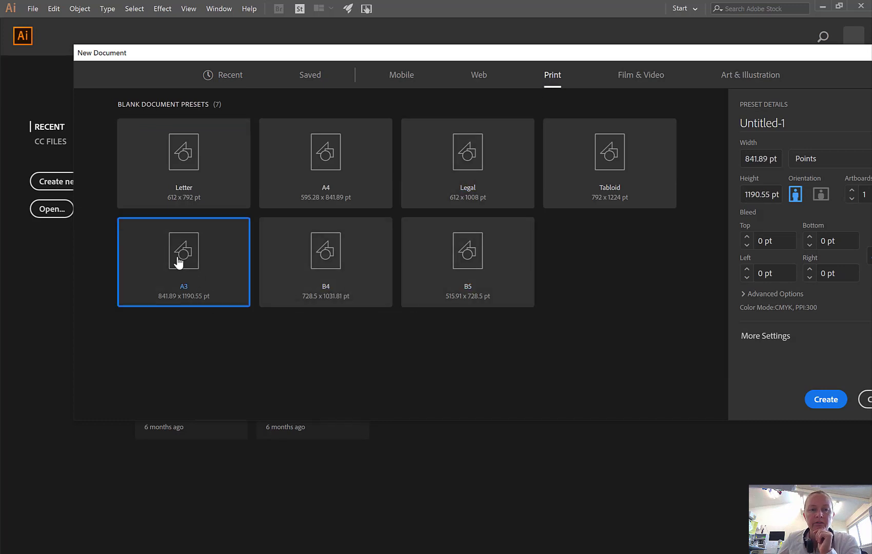
{"action": "left_click", "coordinate": [815, 164]}
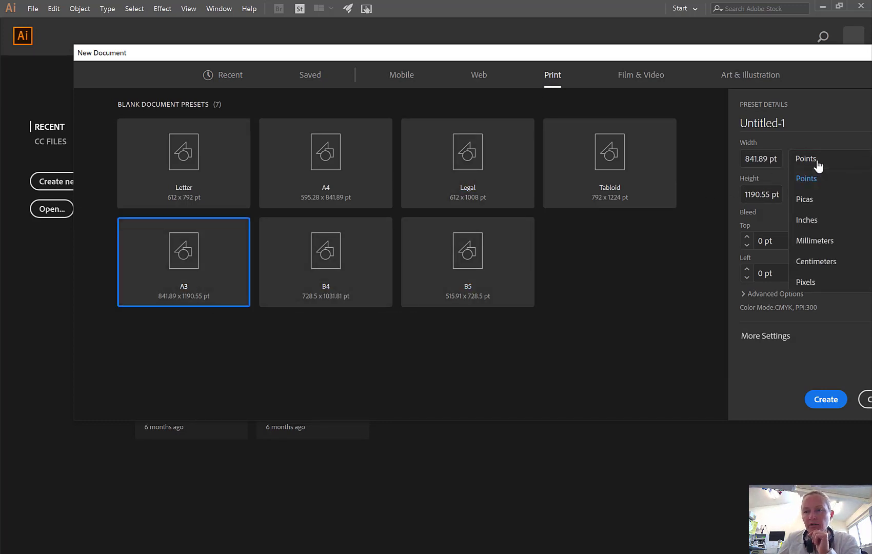
{"action": "left_click", "coordinate": [810, 245]}
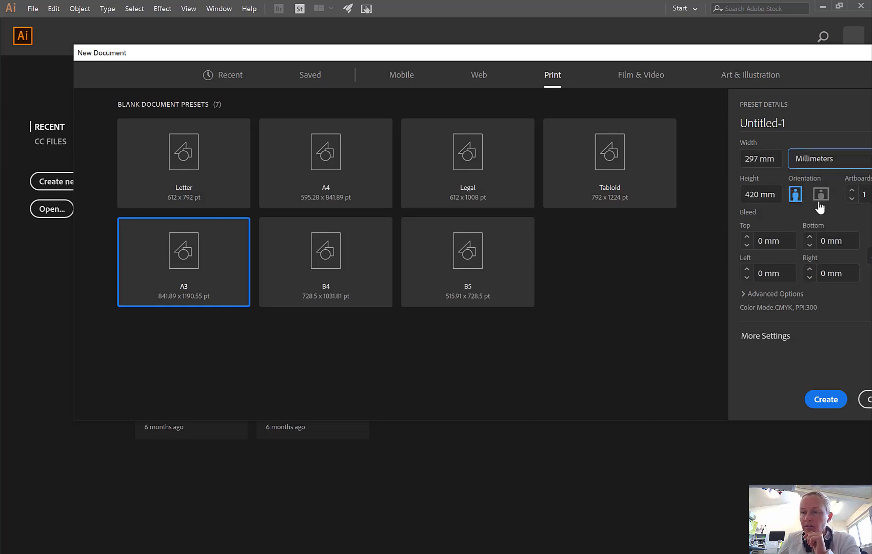
{"action": "left_click", "coordinate": [820, 202]}
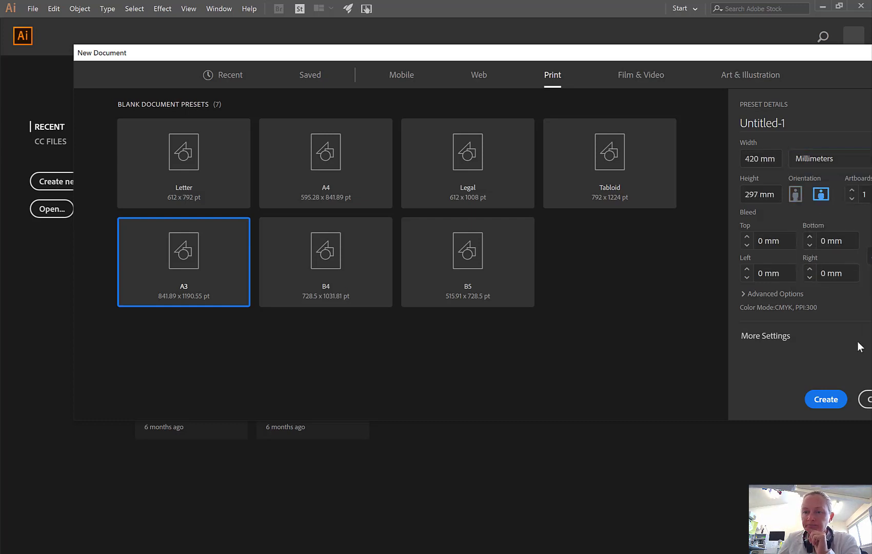
{"action": "left_click", "coordinate": [827, 401]}
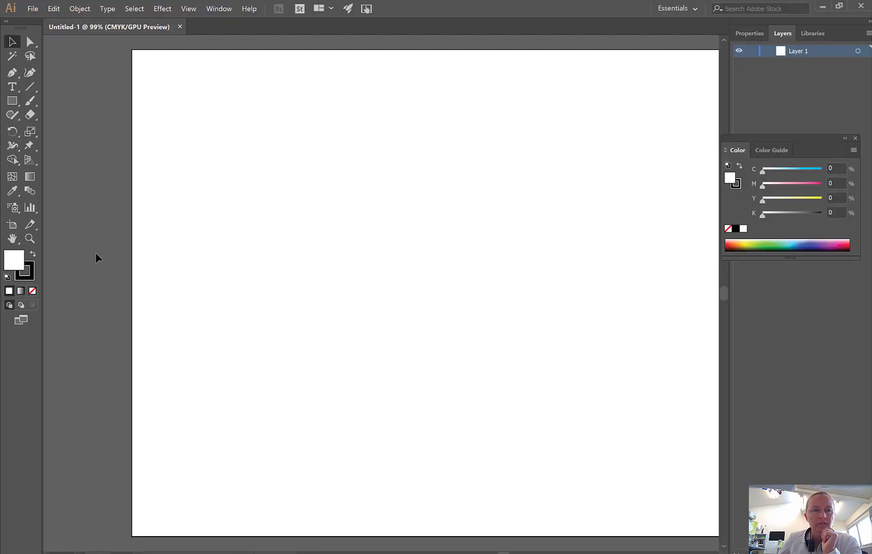
{"action": "left_click", "coordinate": [12, 101]}
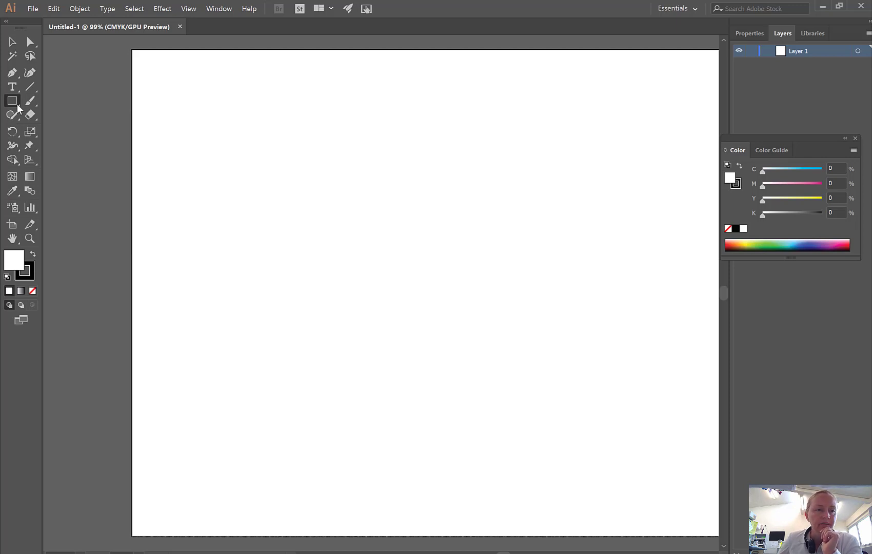
{"action": "left_click", "coordinate": [18, 105]}
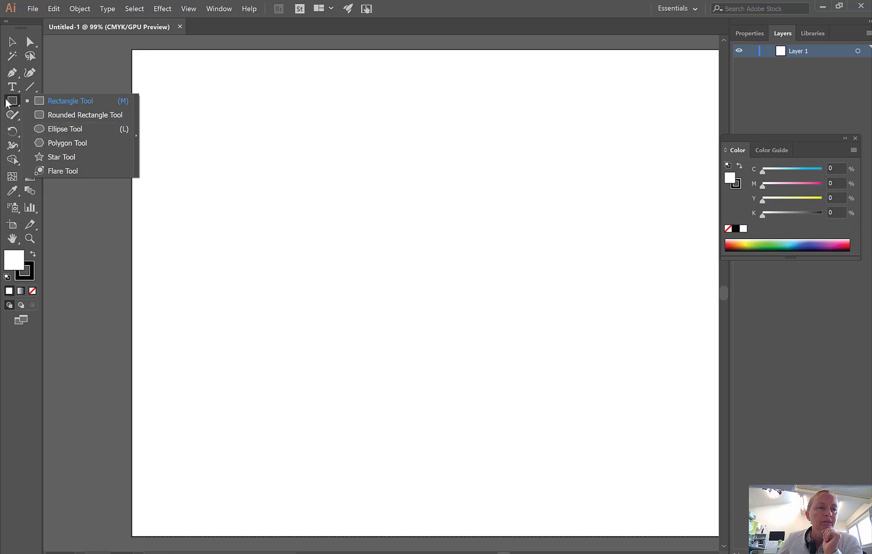
{"action": "left_click", "coordinate": [29, 75]}
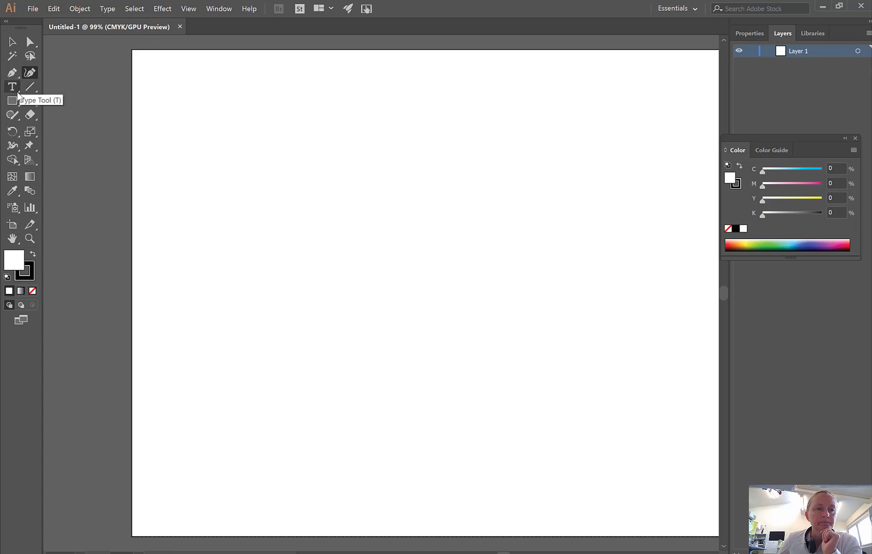
Place a rectangle 35 mm wide and 45 mm high near the artboard's upper-left corner.
{"action": "left_click", "coordinate": [14, 101]}
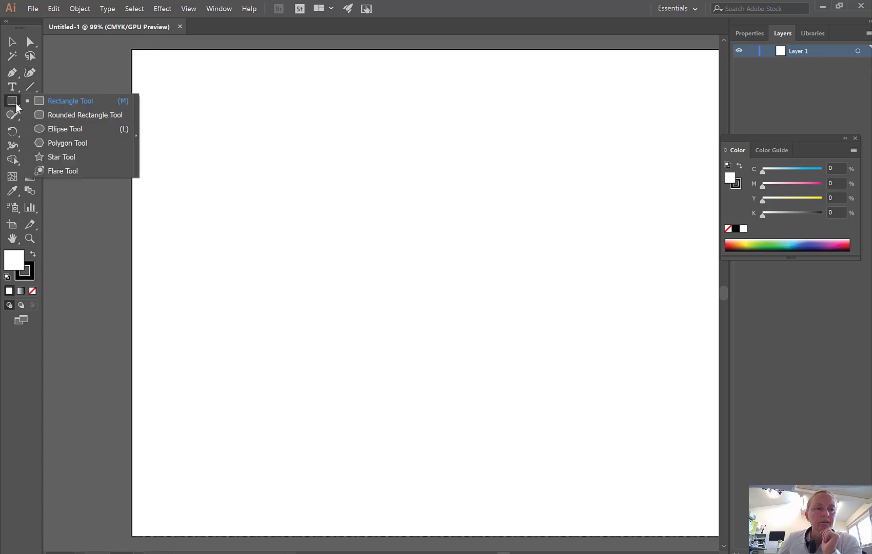
{"action": "left_click", "coordinate": [59, 102]}
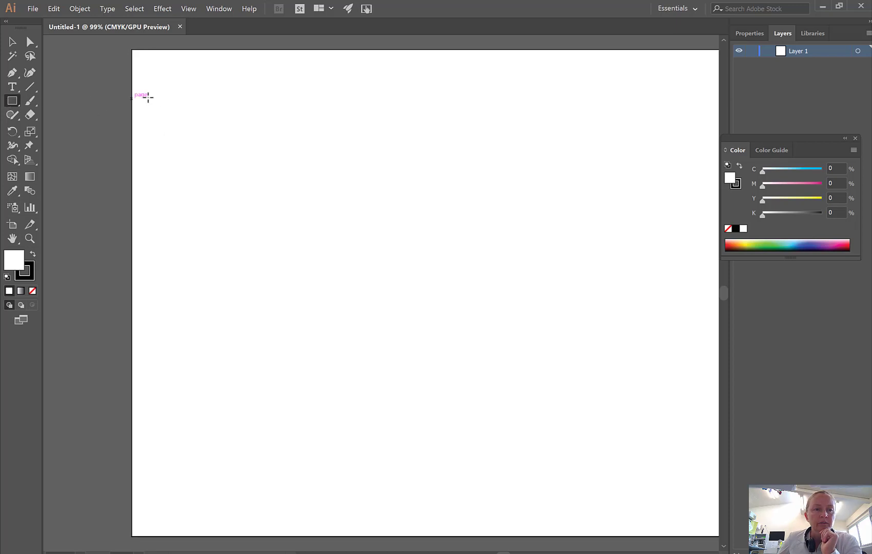
{"action": "left_click", "coordinate": [167, 88]}
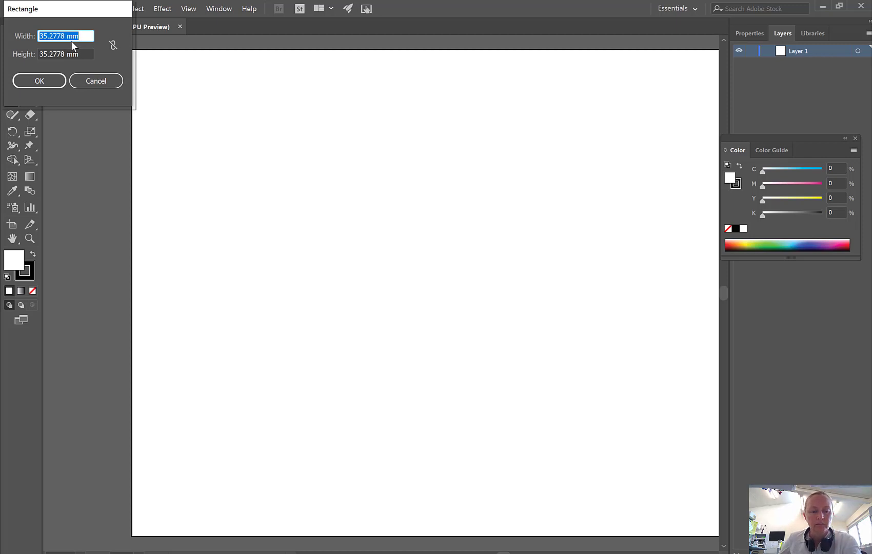
{"action": "type", "text": "35"}
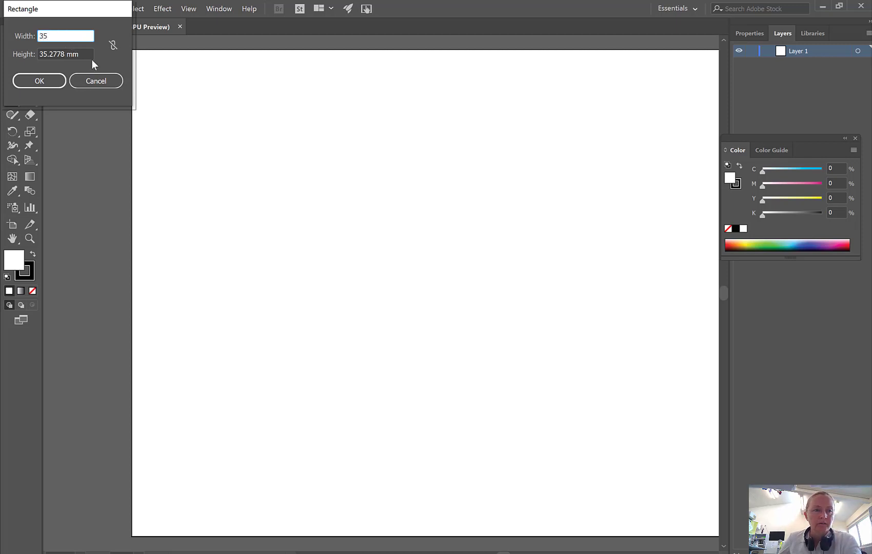
{"action": "key", "text": "Tab"}
{"action": "type", "text": "45"}
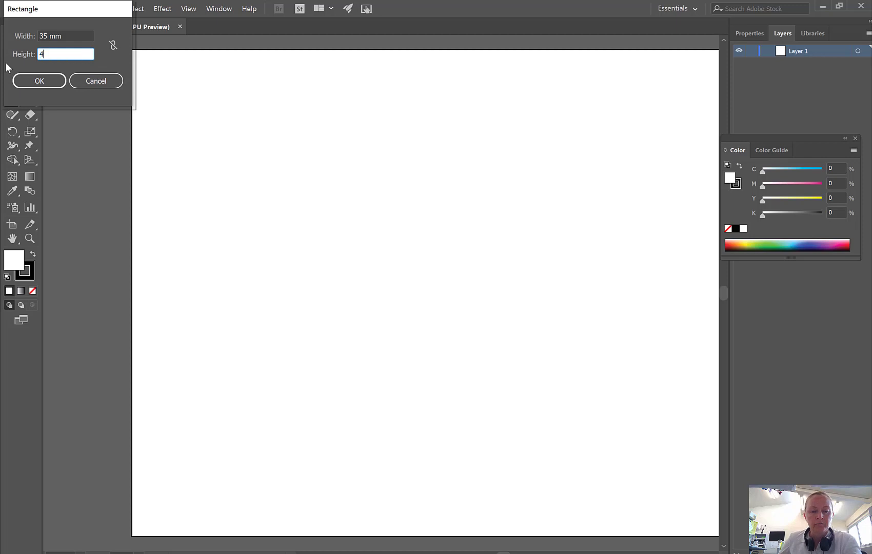
{"action": "left_click", "coordinate": [52, 81]}
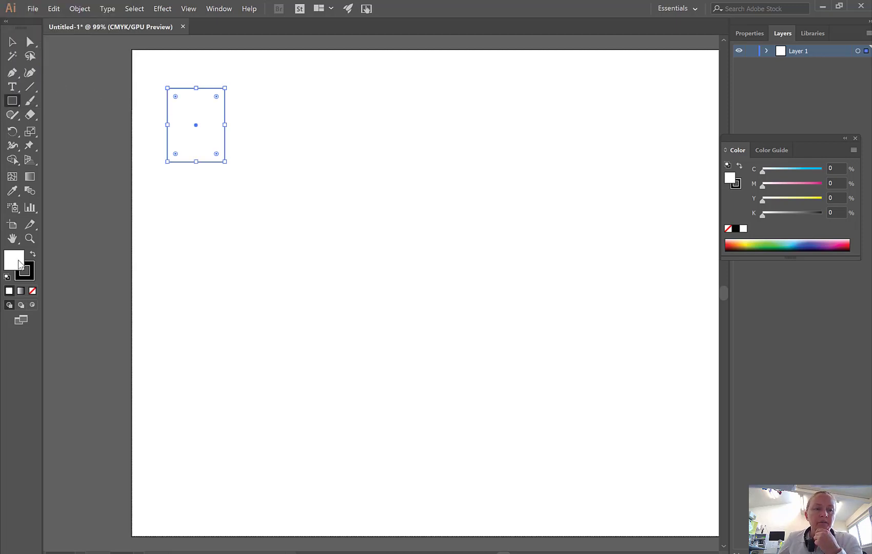
Set the rectangle's fill to None, keep its black stroke, and deselect it.
{"action": "left_click", "coordinate": [33, 255]}
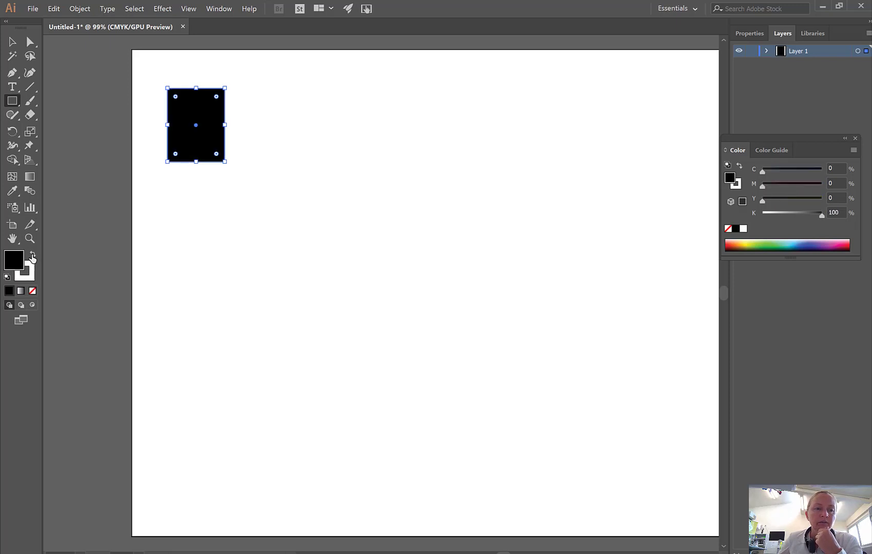
{"action": "left_click", "coordinate": [33, 255]}
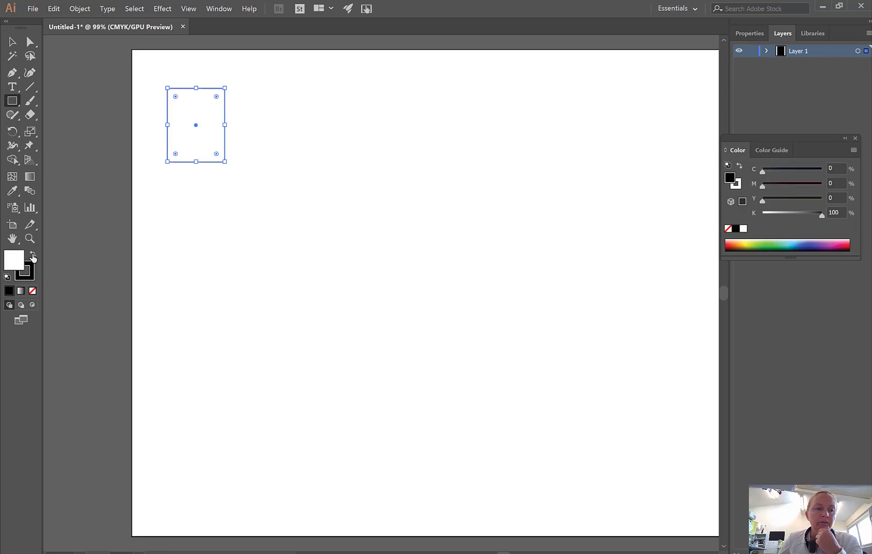
{"action": "left_click", "coordinate": [32, 291]}
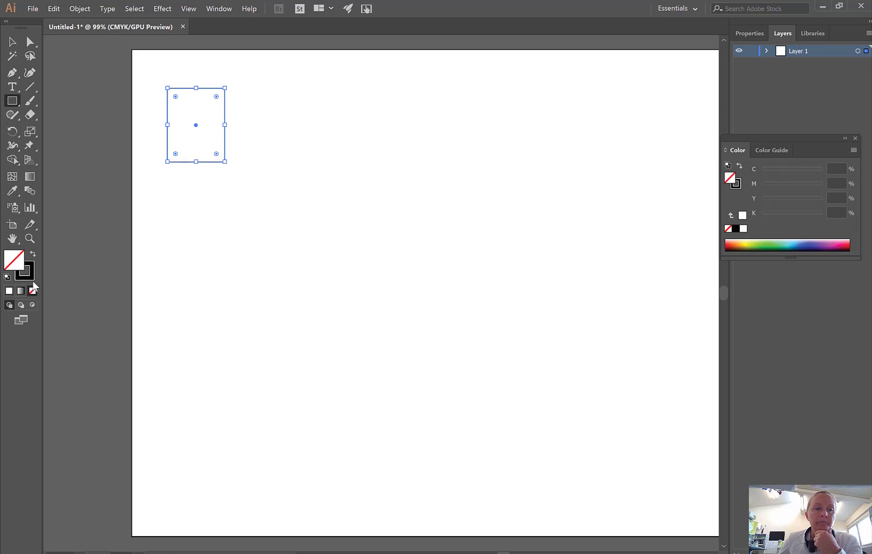
{"action": "left_click", "coordinate": [12, 42]}
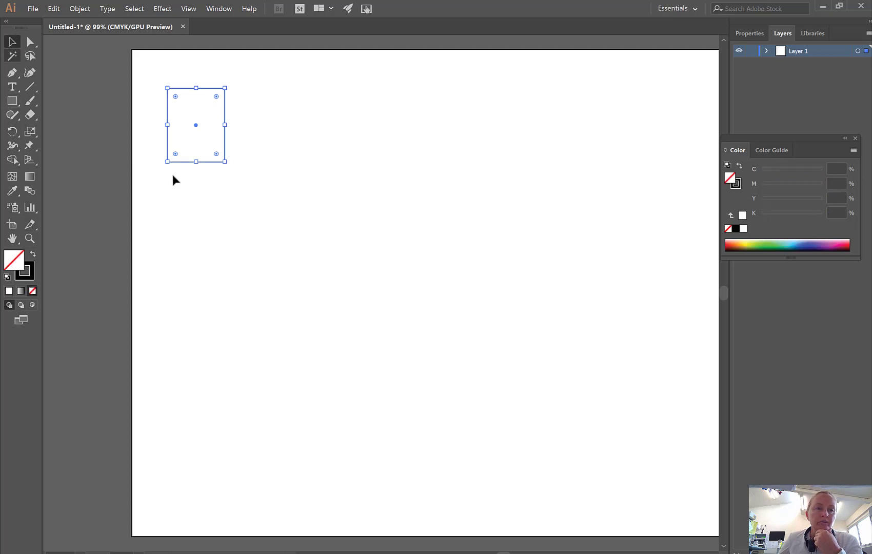
{"action": "left_click", "coordinate": [202, 205]}
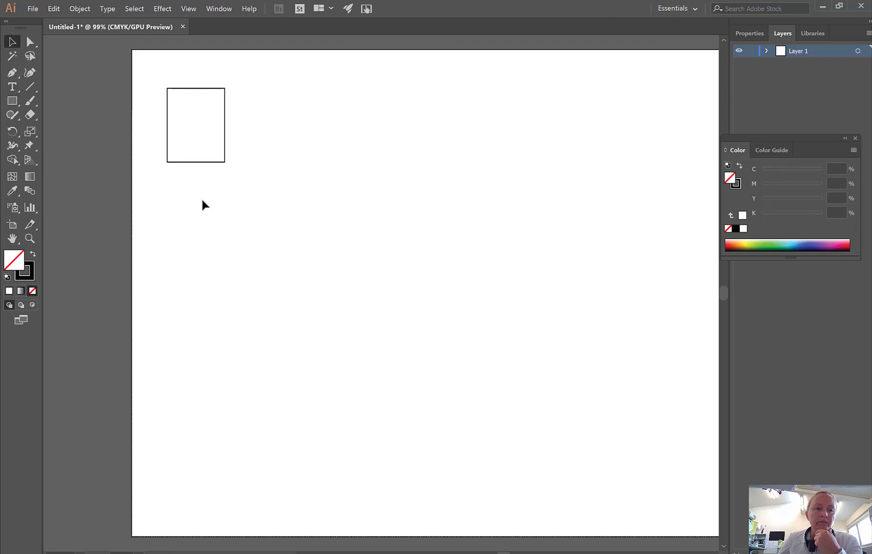
Draw a wide freehand rectangle below the first one, with their left edges aligned.
{"action": "left_click", "coordinate": [12, 102]}
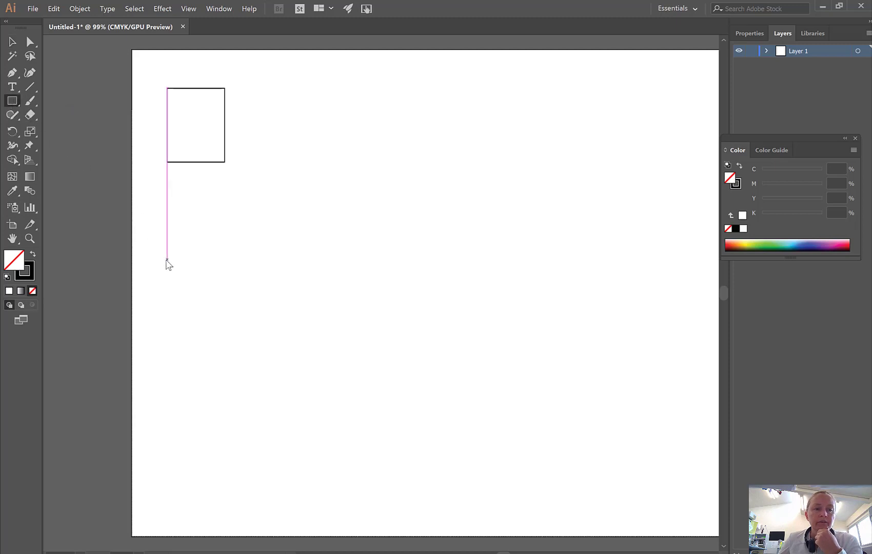
{"action": "left_click_drag", "start_coordinate": [167, 259], "coordinate": [308, 181]}
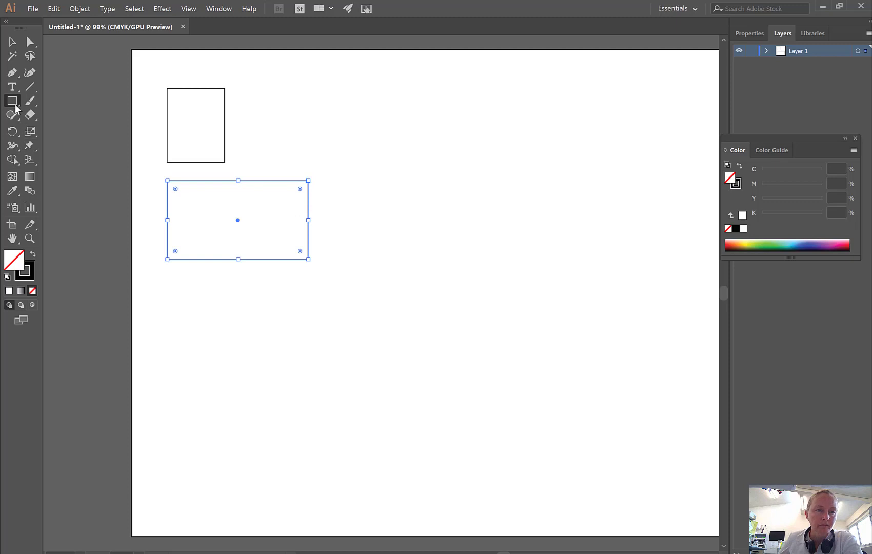
Add a 40 mm circle to the right of the wide rectangle and a flat freehand ellipse about 78 x 30 mm above the circle.
{"action": "left_click_drag", "start_coordinate": [13, 101], "coordinate": [52, 128]}
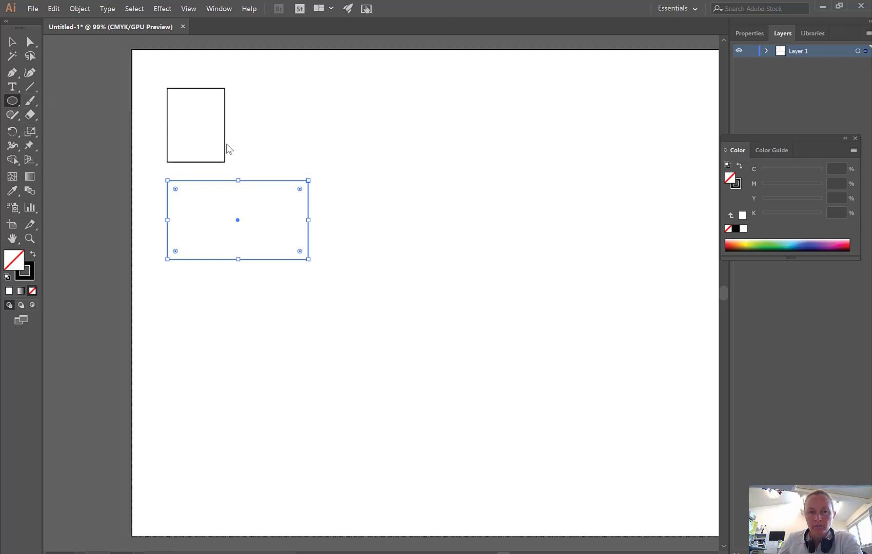
{"action": "left_click", "coordinate": [415, 254]}
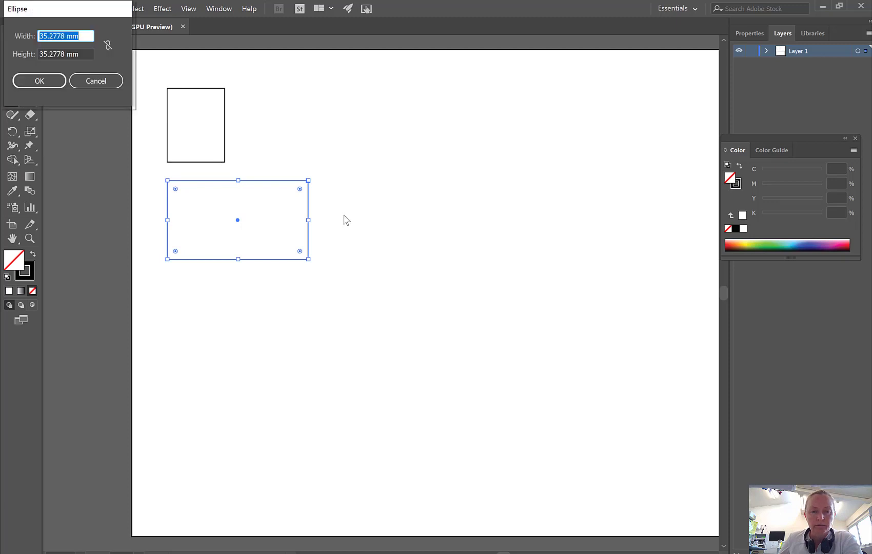
{"action": "type", "text": "40"}
{"action": "left_click", "coordinate": [79, 55]}
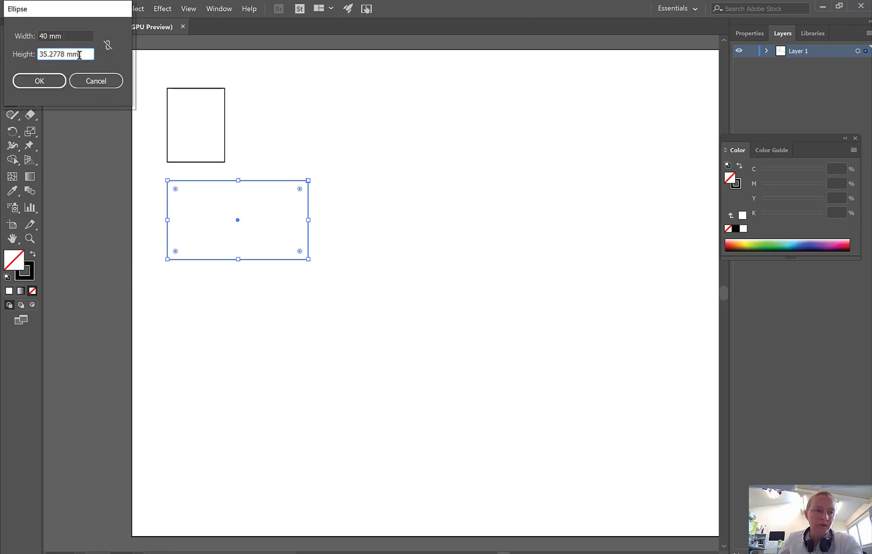
{"action": "left_click_drag", "start_coordinate": [80, 55], "coordinate": [53, 55]}
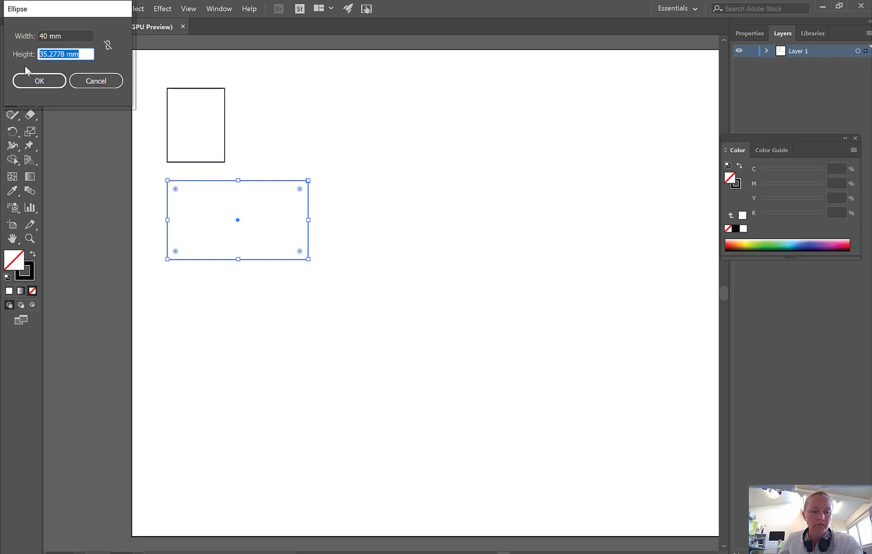
{"action": "type", "text": "40"}
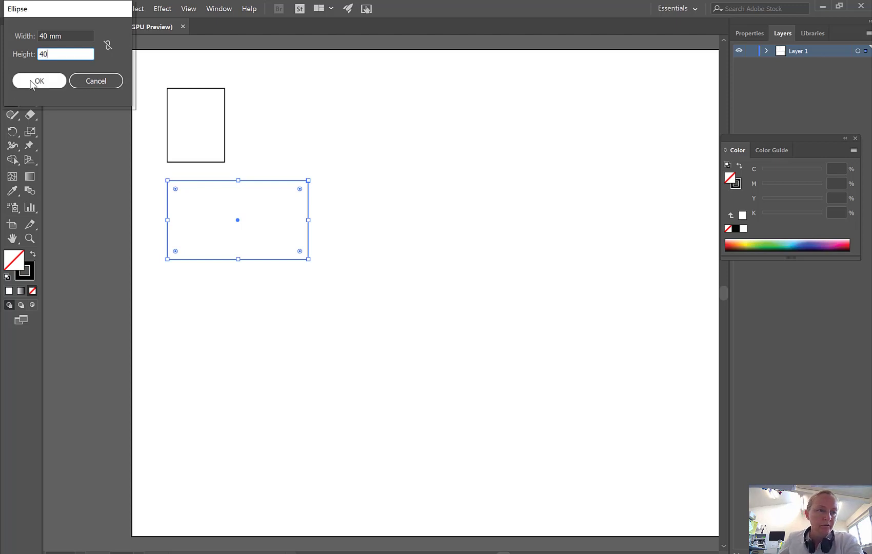
{"action": "left_click", "coordinate": [31, 82]}
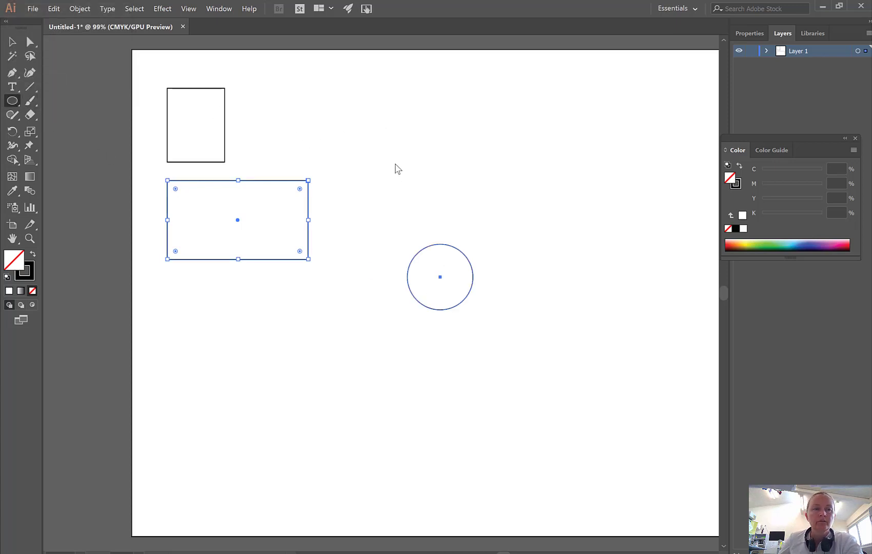
{"action": "left_click_drag", "start_coordinate": [428, 172], "coordinate": [556, 121]}
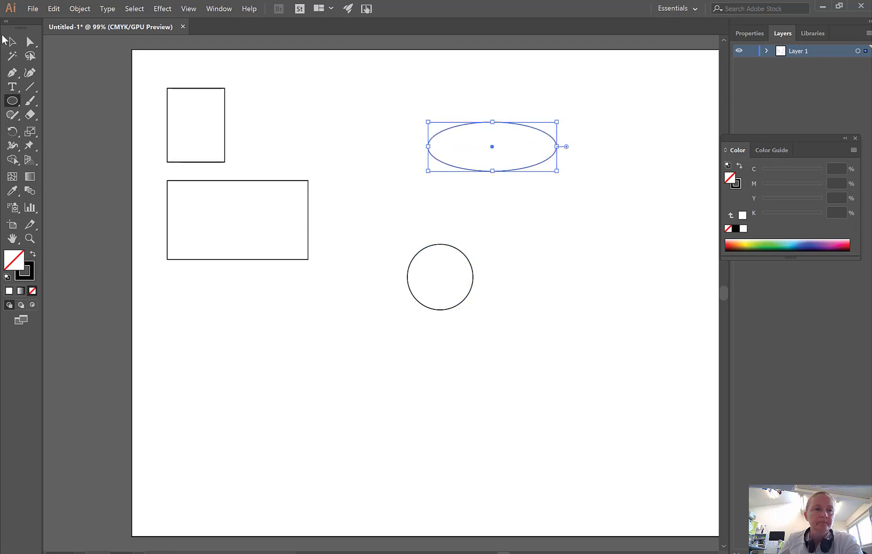
Move the 40 mm circle to the empty area below the wide rectangle.
{"action": "left_click", "coordinate": [10, 43]}
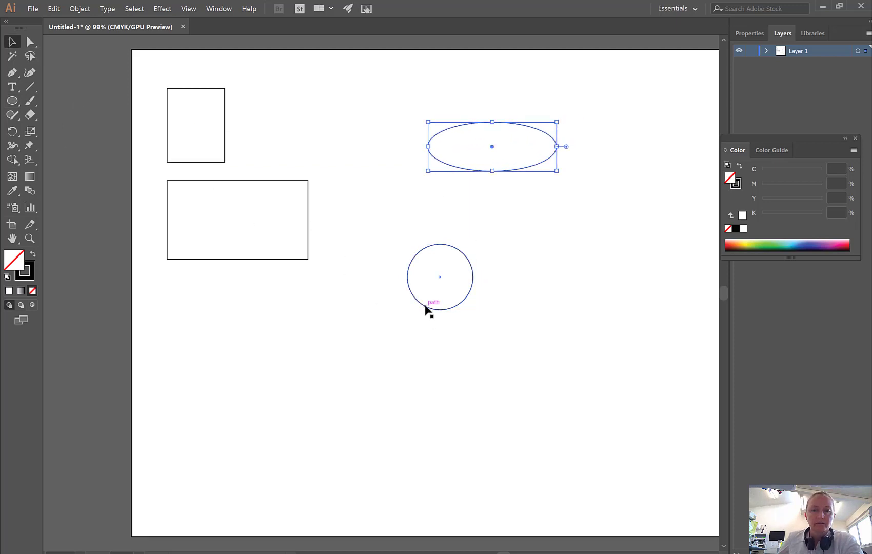
{"action": "left_click", "coordinate": [427, 305]}
{"action": "left_click_drag", "start_coordinate": [428, 308], "coordinate": [246, 388]}
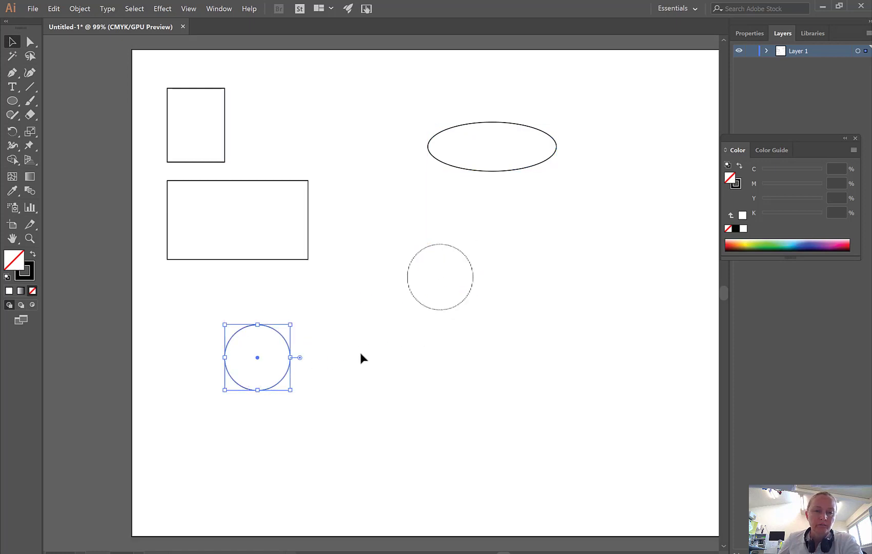
Add a 10 x 10 mm circle in the empty space just right of the lower 40 mm circle.
{"action": "left_click", "coordinate": [12, 101]}
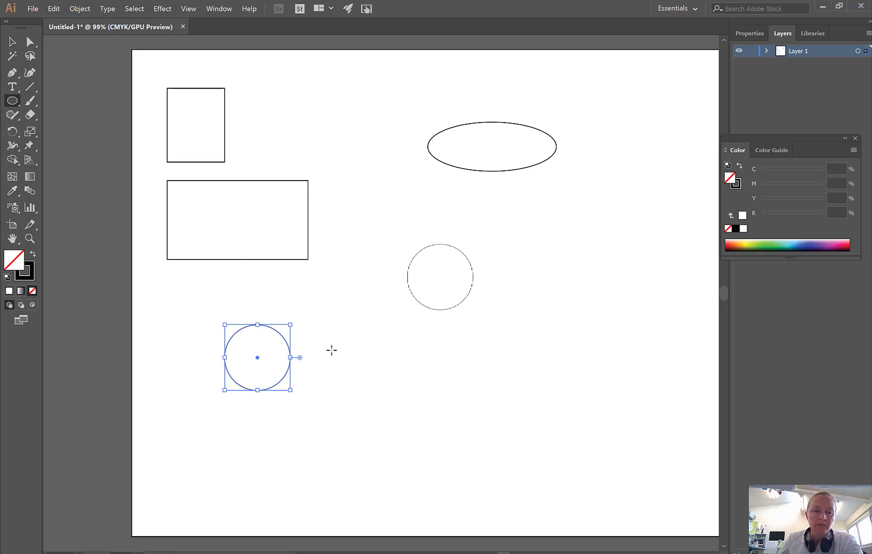
{"action": "left_click", "coordinate": [361, 327]}
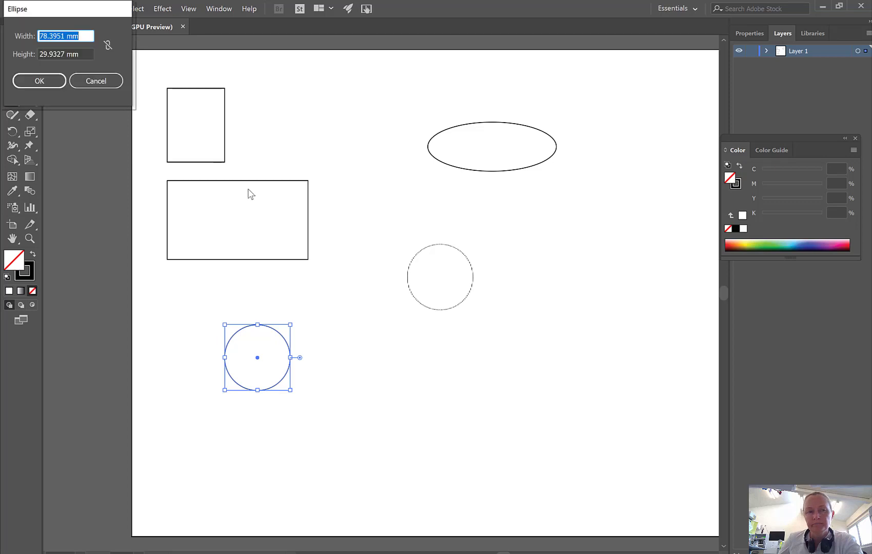
{"action": "type", "text": "30"}
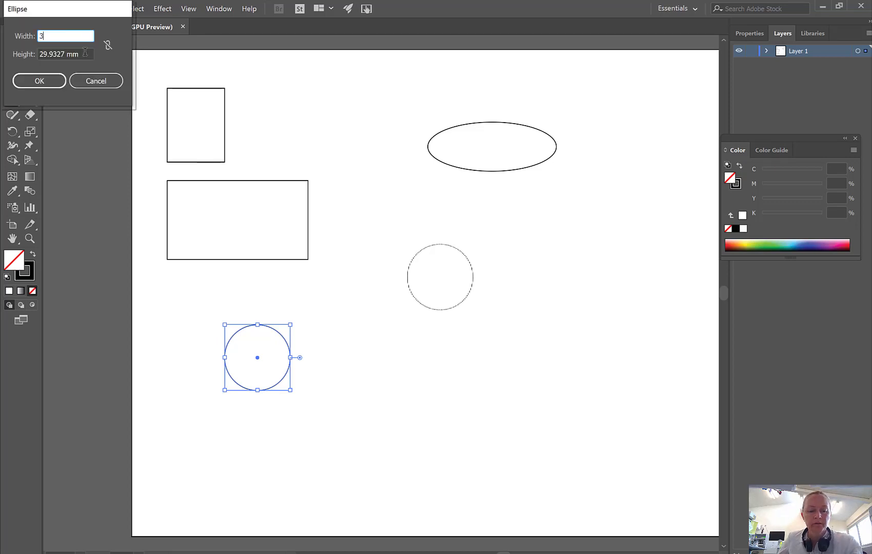
{"action": "double_click", "coordinate": [52, 34]}
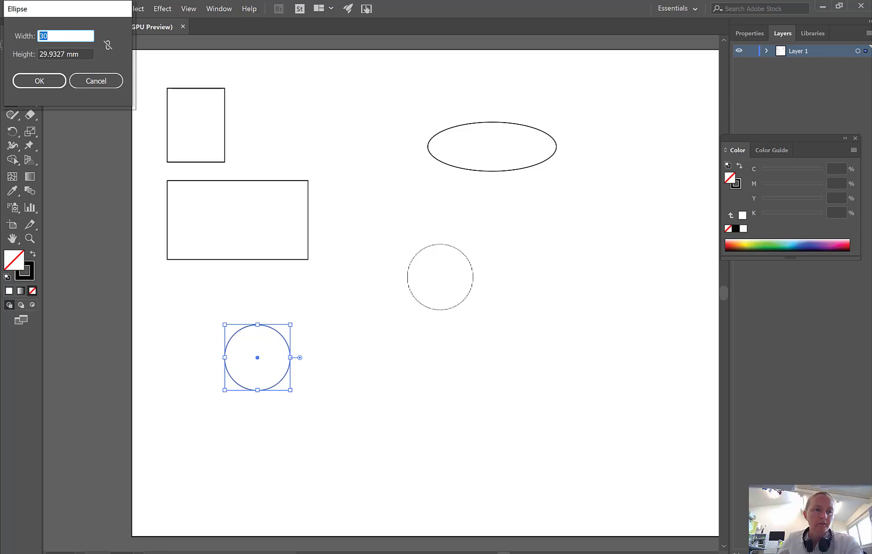
{"action": "type", "text": "10"}
{"action": "left_click_drag", "start_coordinate": [82, 54], "coordinate": [12, 67]}
{"action": "type", "text": "10"}
{"action": "left_click", "coordinate": [26, 80]}
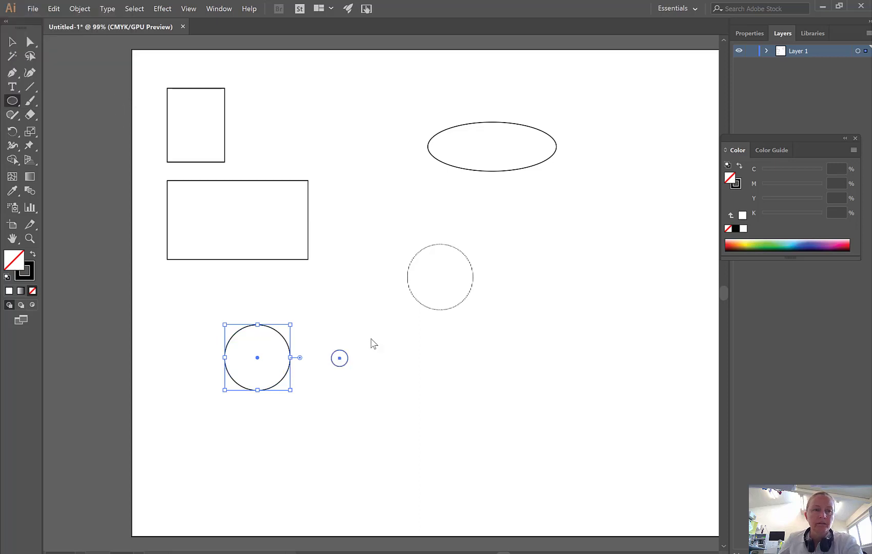
Center the 10 mm circle inside the lower 40 mm circle and deselect it.
{"action": "left_click", "coordinate": [14, 42]}
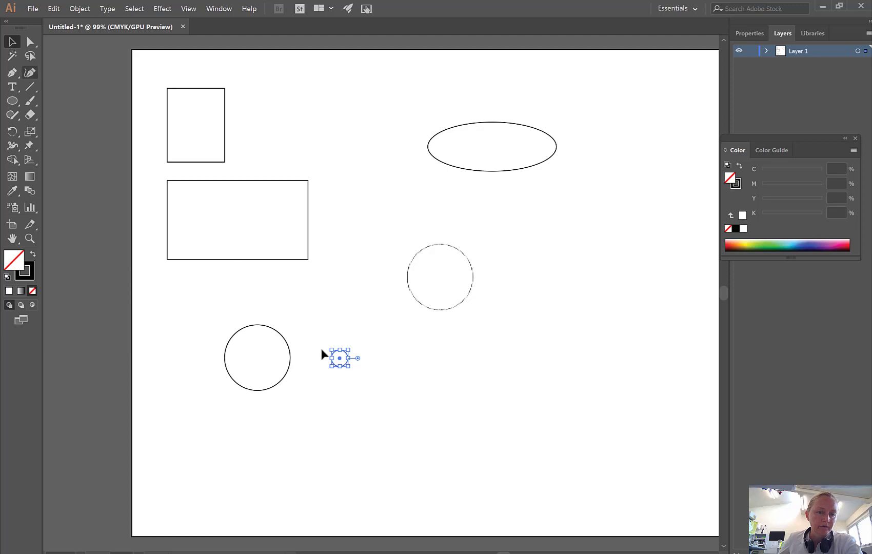
{"action": "left_click_drag", "start_coordinate": [340, 358], "coordinate": [256, 359]}
{"action": "left_click", "coordinate": [322, 320]}
Move both concentric circles together so they straddle the artboard's left edge, then deselect them.
{"action": "left_click_drag", "start_coordinate": [322, 317], "coordinate": [218, 394]}
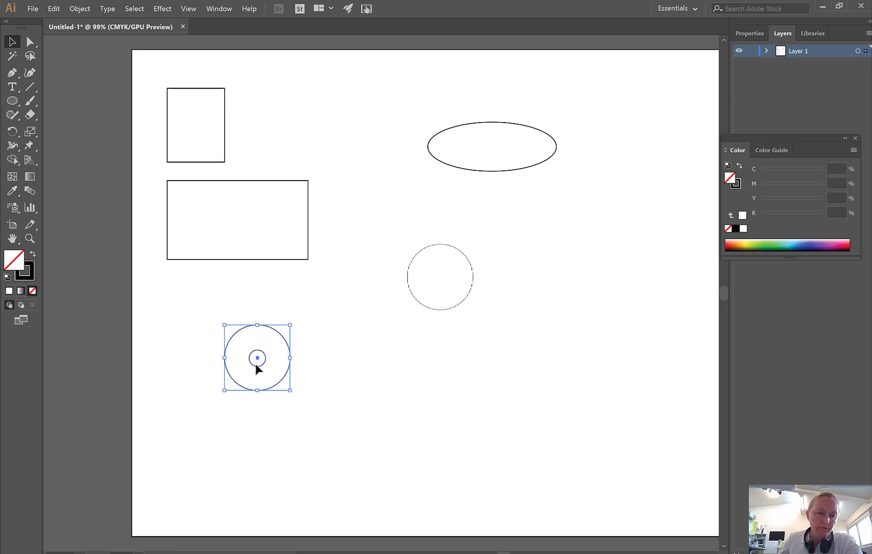
{"action": "left_click_drag", "start_coordinate": [258, 370], "coordinate": [103, 370]}
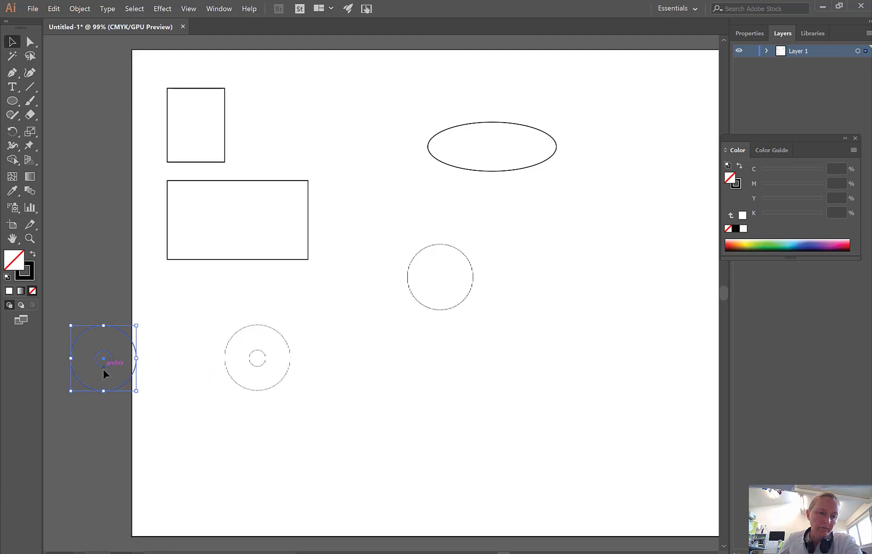
{"action": "left_click", "coordinate": [114, 418]}
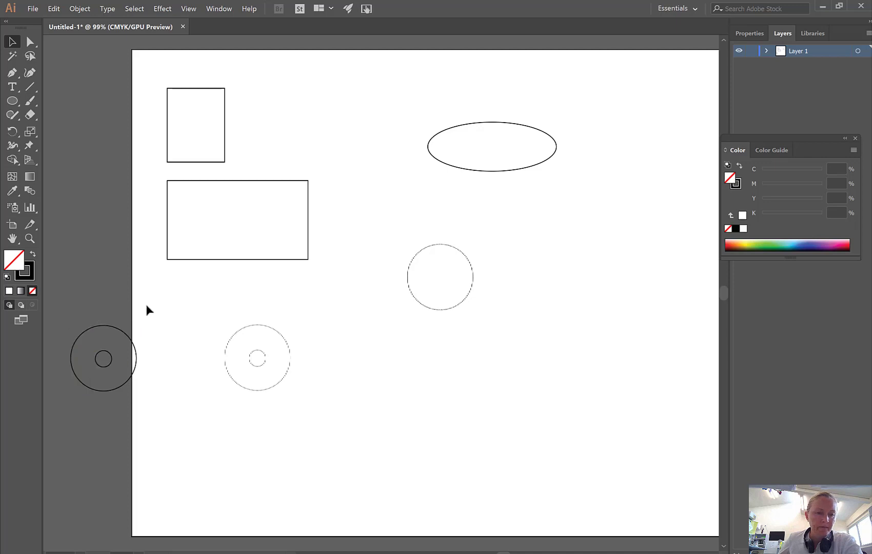
Fill both concentric circles with solid white and check the inner circle against the dark canvas.
{"action": "left_click_drag", "start_coordinate": [147, 306], "coordinate": [70, 404]}
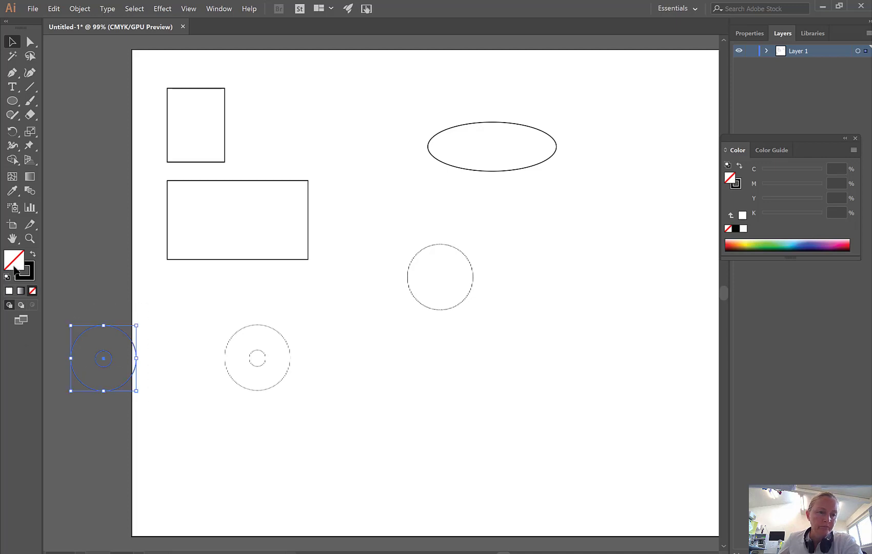
{"action": "left_click", "coordinate": [9, 290]}
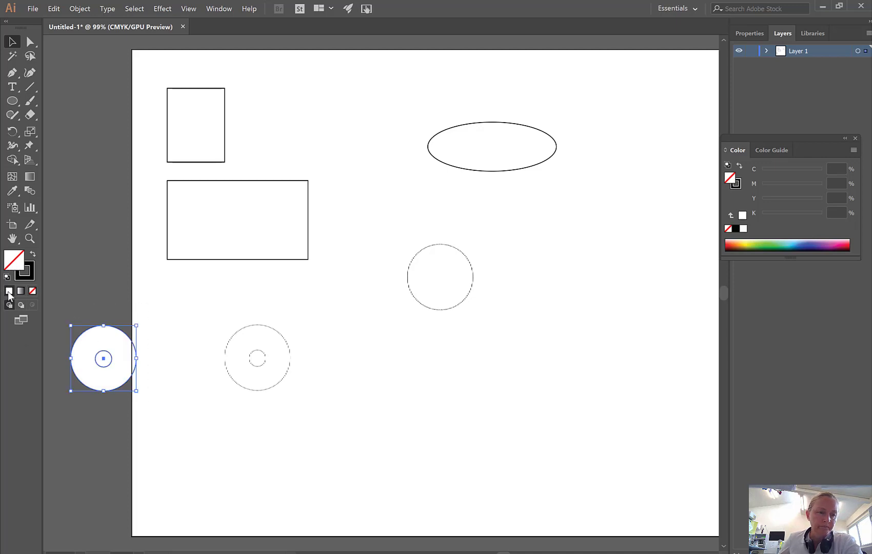
{"action": "left_click", "coordinate": [89, 252]}
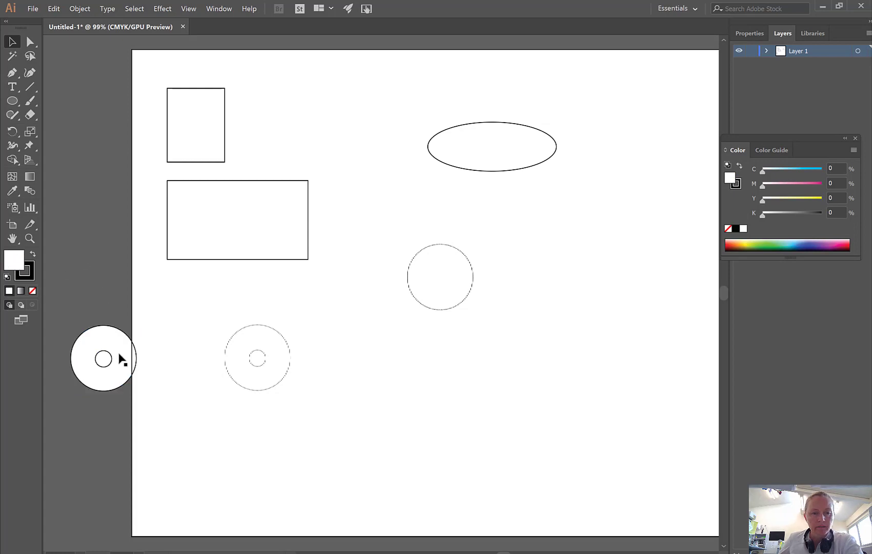
{"action": "left_click", "coordinate": [90, 360]}
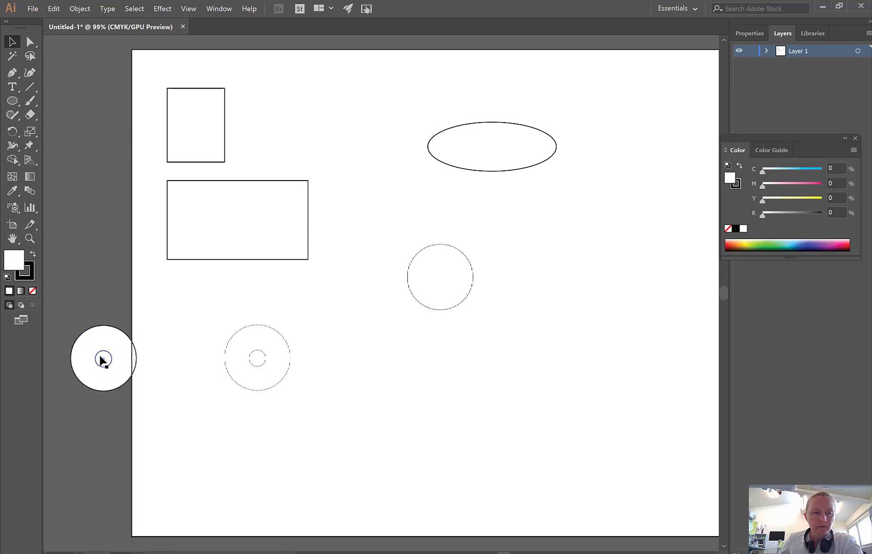
{"action": "left_click", "coordinate": [104, 360]}
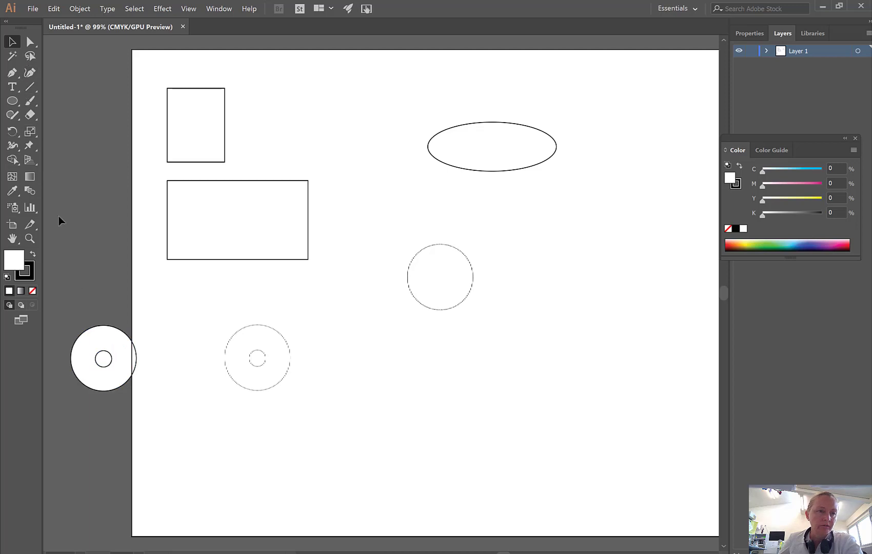
Separate the inner circle from the outer one with the Shape Builder tool and delete it to leave a hole.
{"action": "left_click_drag", "start_coordinate": [63, 285], "coordinate": [137, 411]}
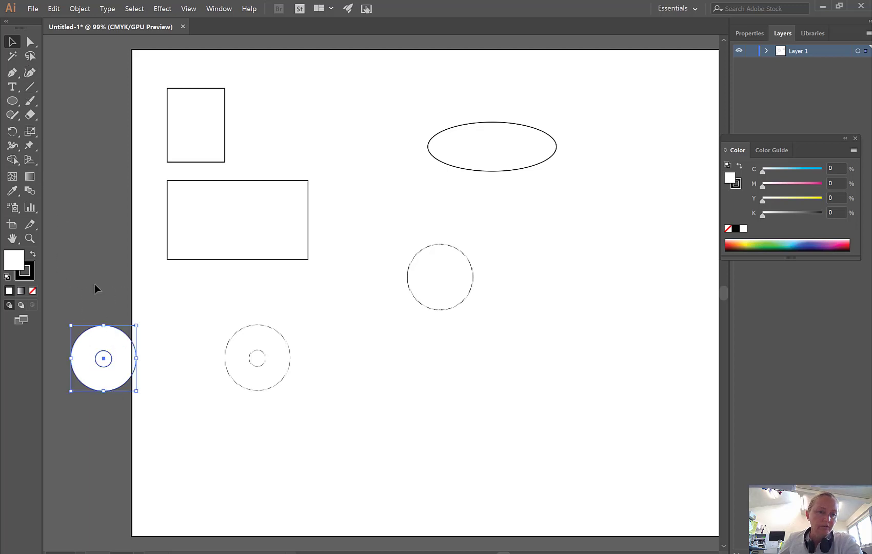
{"action": "left_click", "coordinate": [13, 160]}
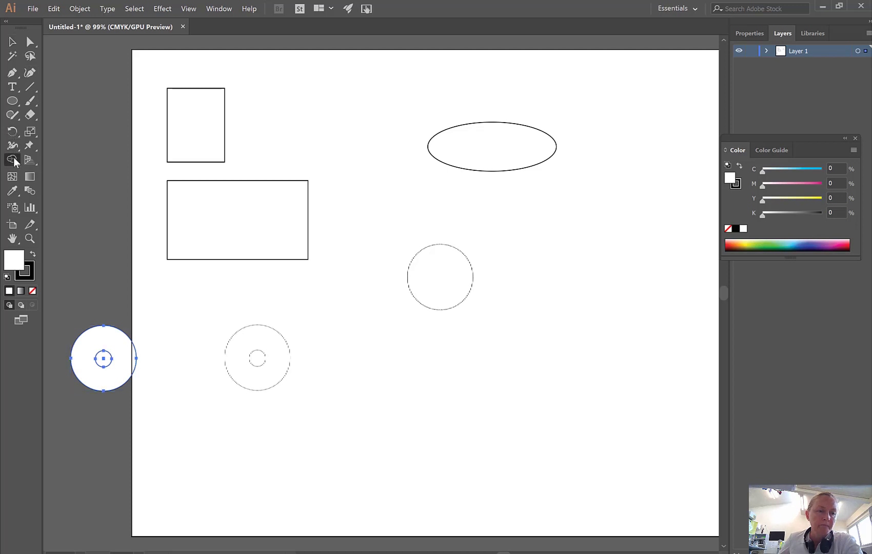
{"action": "left_click", "coordinate": [101, 358]}
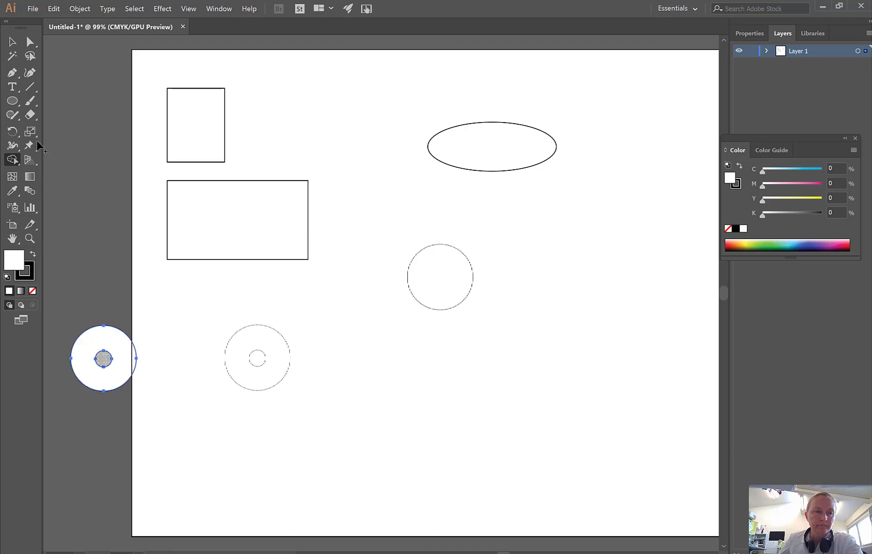
{"action": "left_click", "coordinate": [12, 41]}
{"action": "left_click", "coordinate": [111, 294]}
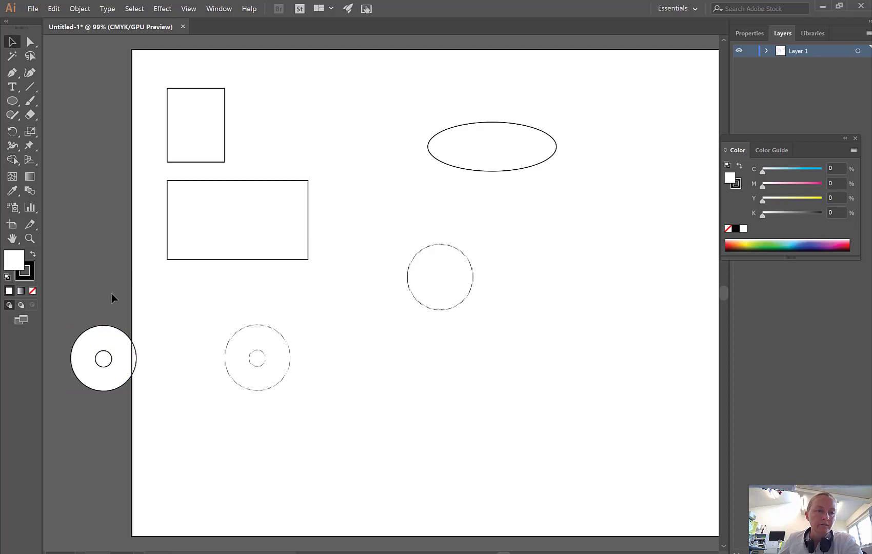
{"action": "left_click", "coordinate": [104, 363]}
{"action": "key", "text": "Delete"}
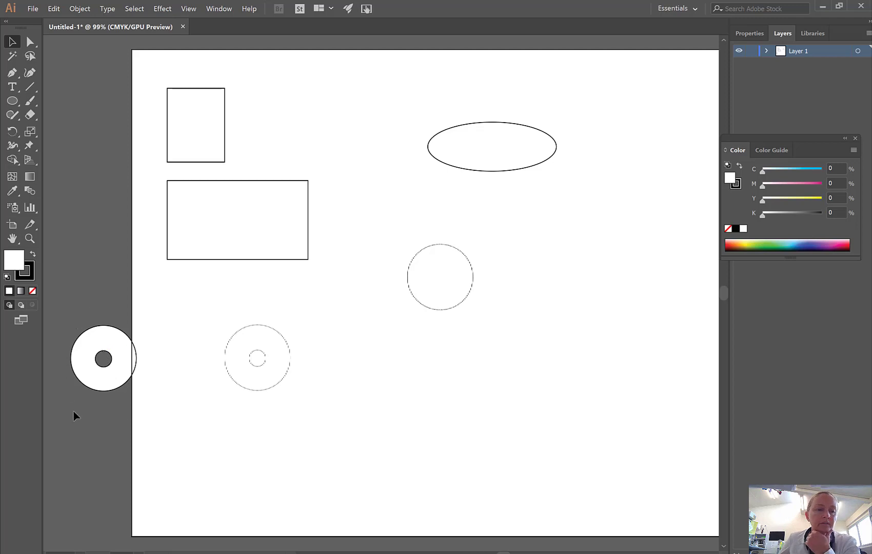
Fill the ring with yellow from the color spectrum and move it onto the artboard below the wide rectangle.
{"action": "left_click", "coordinate": [101, 325]}
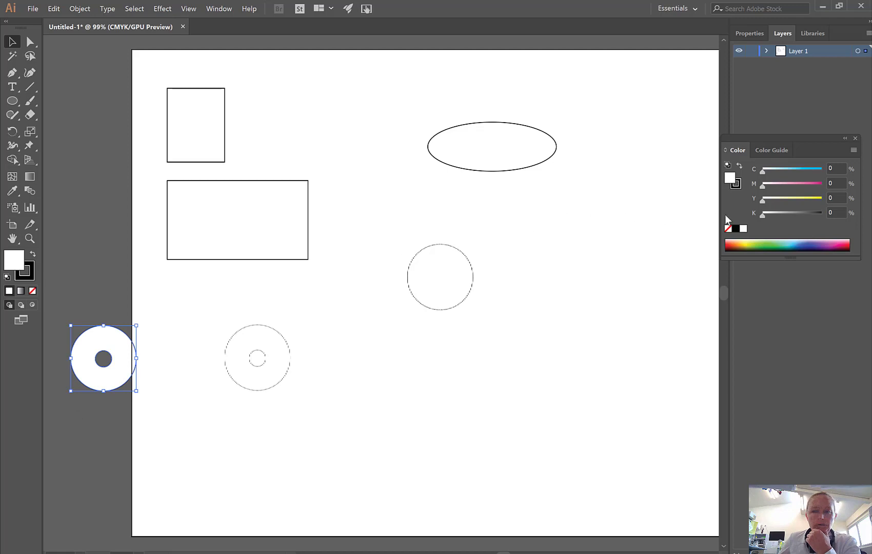
{"action": "left_click", "coordinate": [747, 244]}
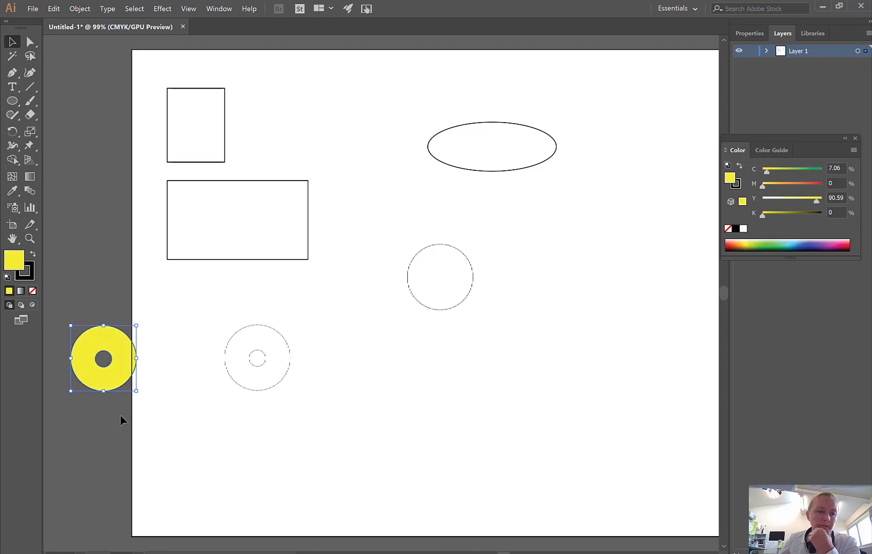
{"action": "left_click_drag", "start_coordinate": [117, 392], "coordinate": [344, 410]}
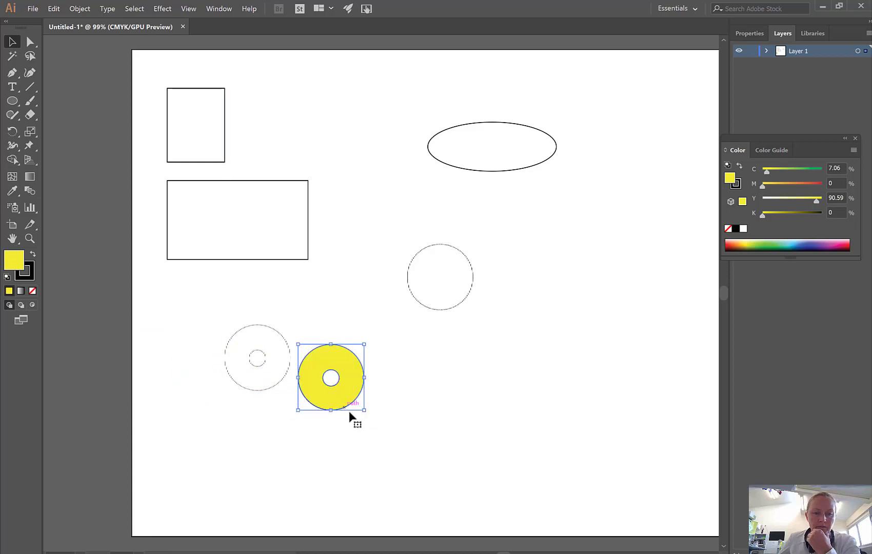
{"action": "left_click", "coordinate": [352, 487]}
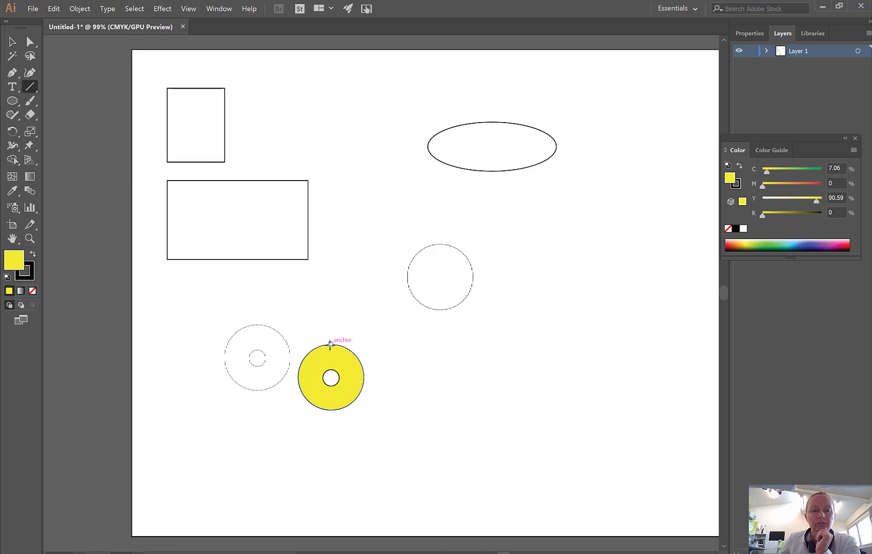
Draw a vertical and a horizontal line through the yellow ring's center, extending the vertical line past both its upper and lower edges.
{"action": "left_click_drag", "start_coordinate": [331, 344], "coordinate": [332, 449]}
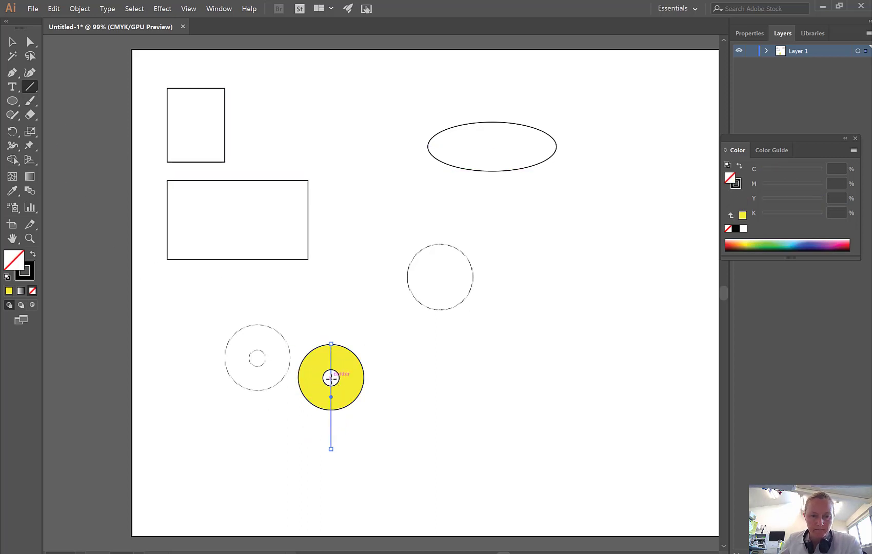
{"action": "mouse_move", "coordinate": [331, 378]}
{"action": "left_mouse_down"}
{"action": "mouse_move", "coordinate": [425, 378]}
{"action": "mouse_move", "coordinate": [342, 384]}
{"action": "left_mouse_up"}
{"action": "left_click", "coordinate": [12, 41]}
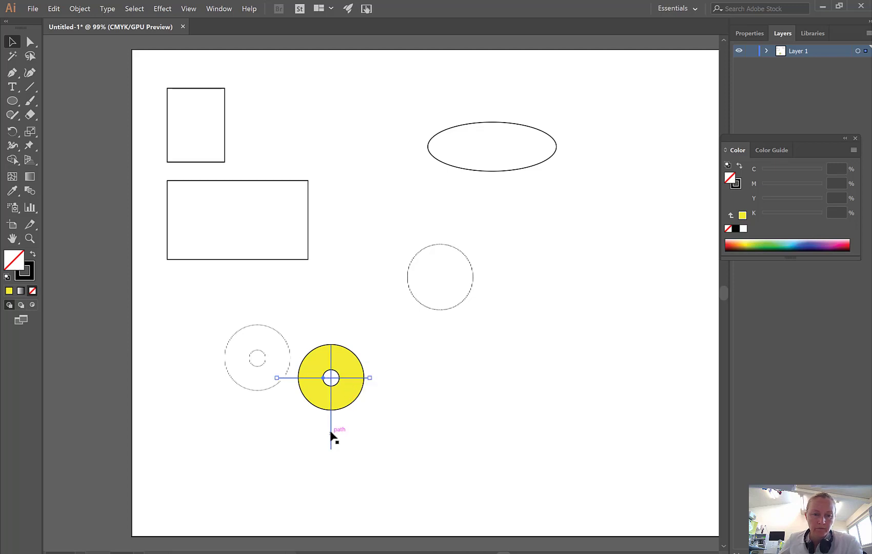
{"action": "left_click_drag", "start_coordinate": [331, 433], "coordinate": [330, 421]}
Draw a 45° diagonal line from the ring's center and shift it so it crosses the whole ring.
{"action": "left_click", "coordinate": [31, 87]}
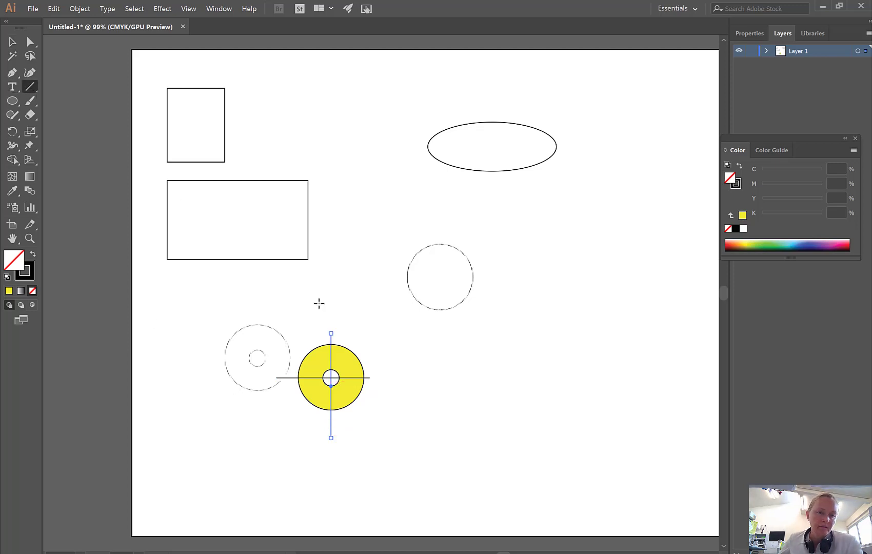
{"action": "left_click_drag", "start_coordinate": [331, 377], "coordinate": [434, 276]}
{"action": "left_click", "coordinate": [12, 42]}
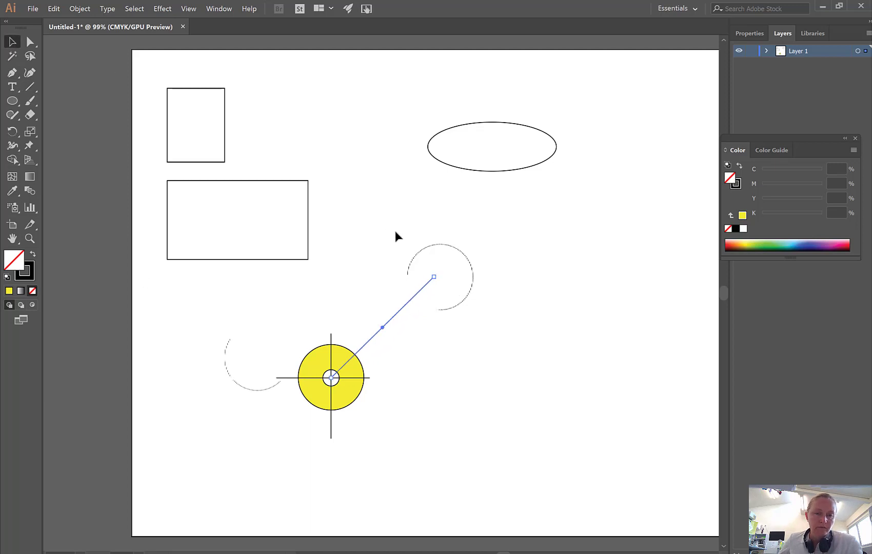
{"action": "left_click_drag", "start_coordinate": [408, 302], "coordinate": [349, 364]}
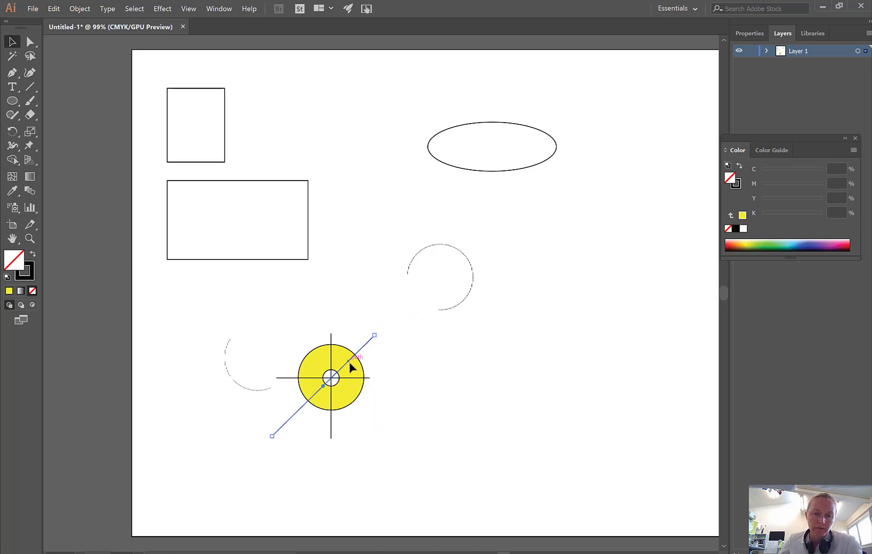
{"action": "left_click", "coordinate": [447, 353]}
Add an 80 mm line at a 45° angle in the empty area to the lower right of the ring.
{"action": "left_click", "coordinate": [30, 87]}
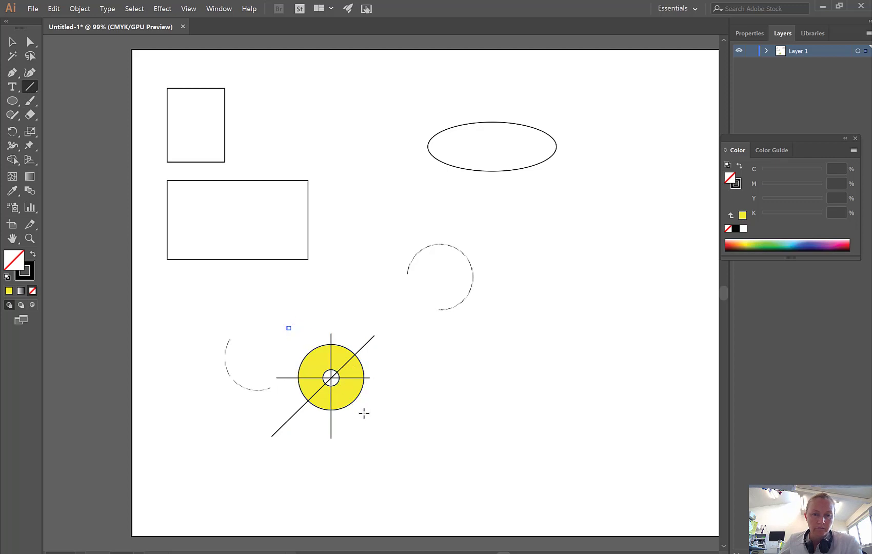
{"action": "left_click", "coordinate": [441, 481]}
{"action": "left_click", "coordinate": [72, 58]}
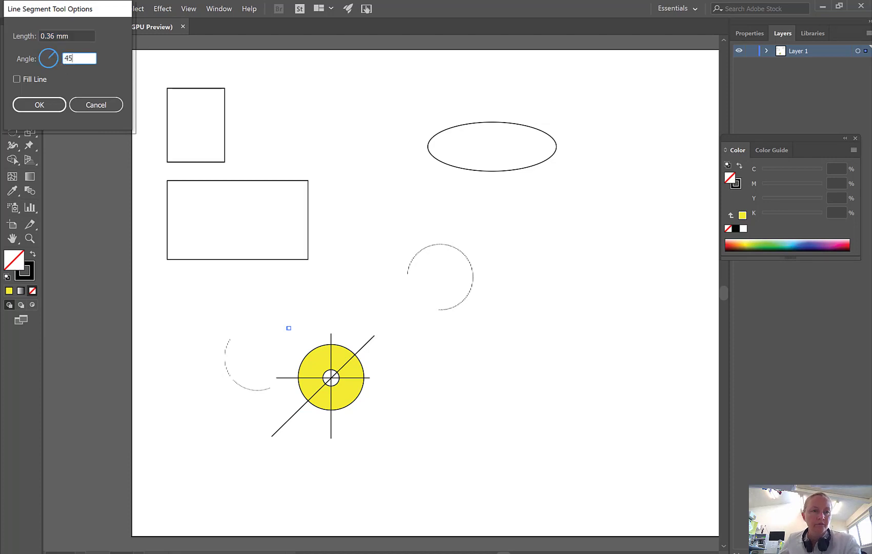
{"action": "left_click", "coordinate": [74, 37]}
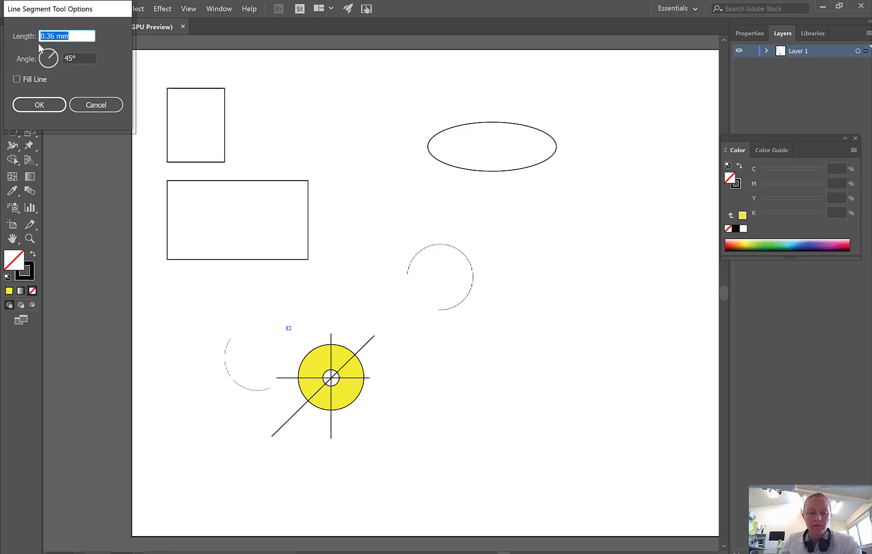
{"action": "type", "text": "80"}
{"action": "left_click", "coordinate": [52, 102]}
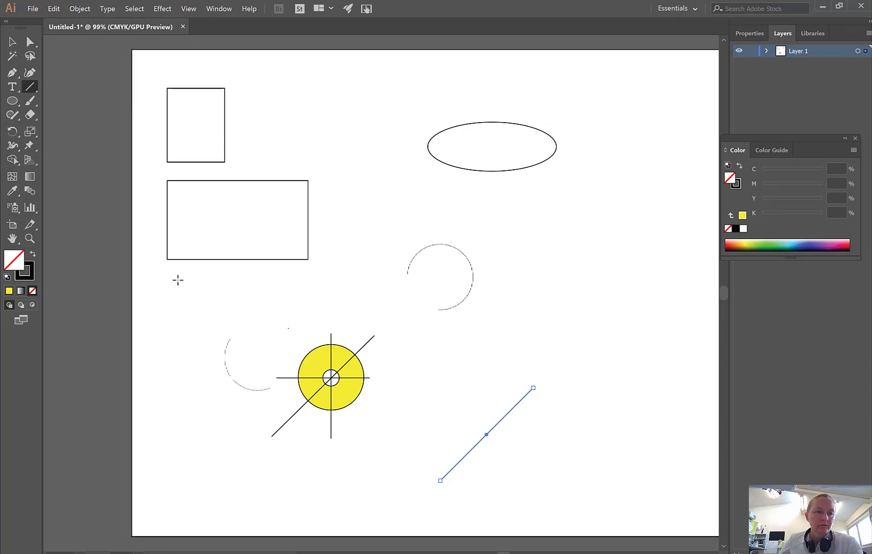
Add another 80 mm line at a 135° angle near the lower-left corner of the wide rectangle.
{"action": "left_click", "coordinate": [233, 323]}
{"action": "left_click", "coordinate": [77, 56]}
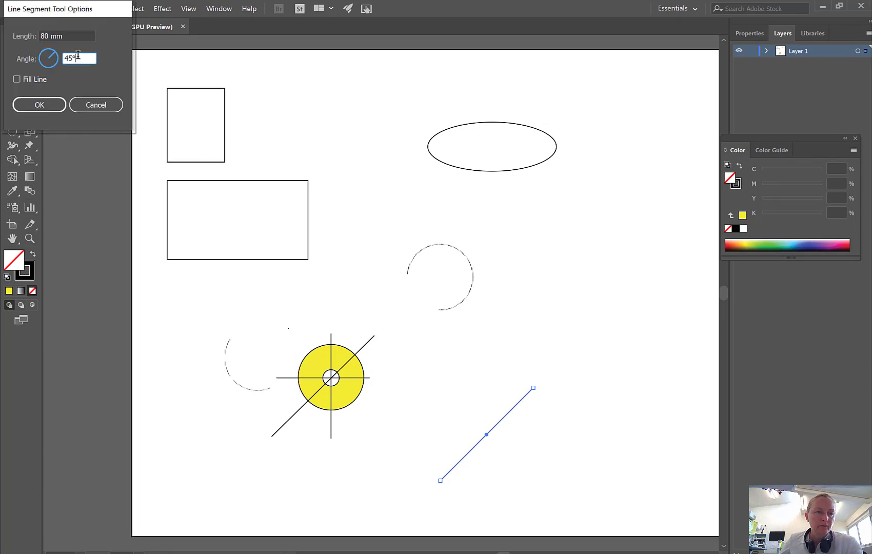
{"action": "type", "text": "135"}
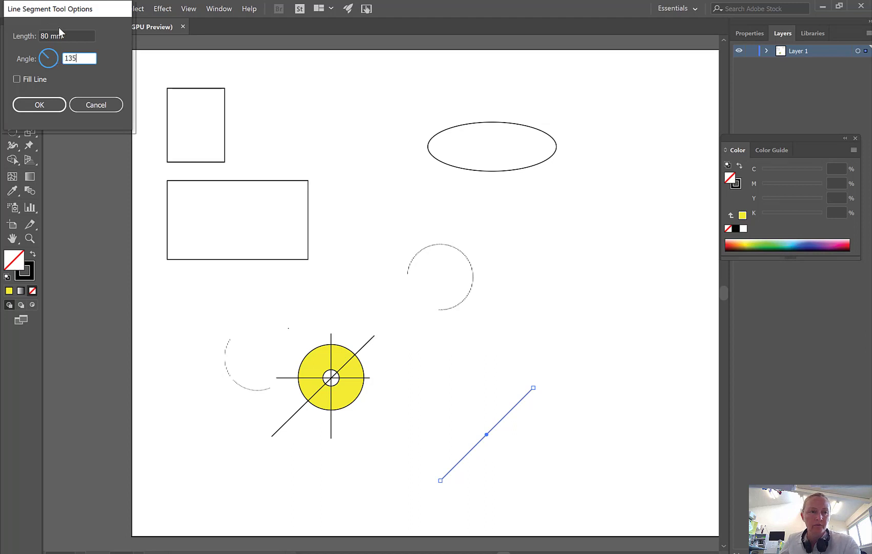
{"action": "left_click", "coordinate": [49, 105]}
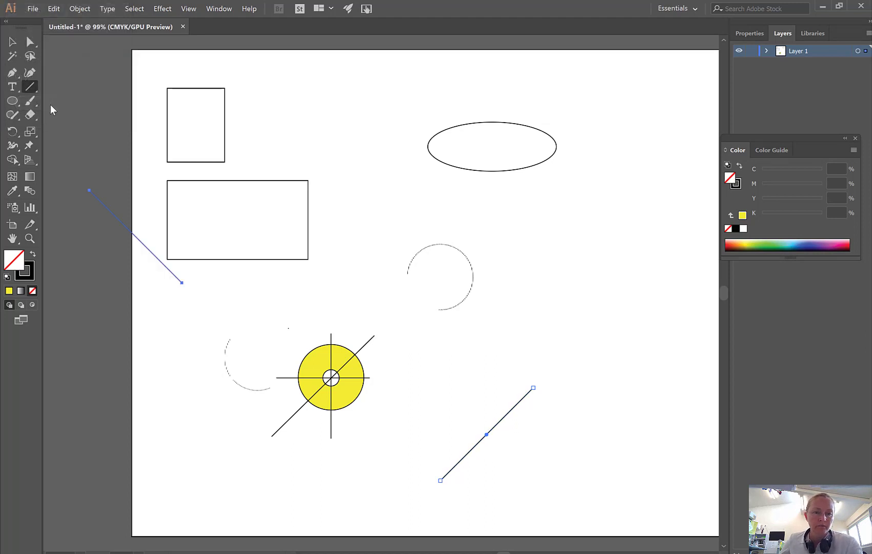
{"action": "left_click", "coordinate": [12, 42]}
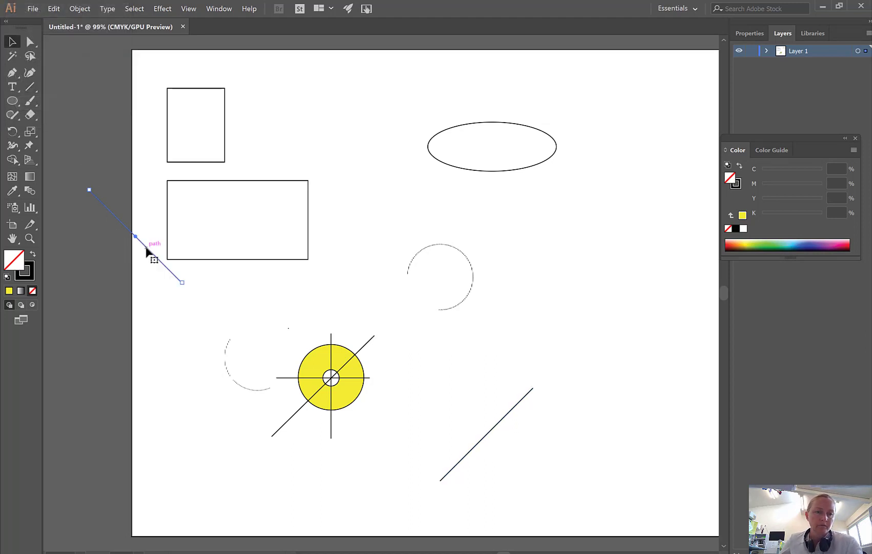
Move the 135° line onto the yellow ring so it passes through the ring's center as a second diagonal.
{"action": "left_click_drag", "start_coordinate": [147, 248], "coordinate": [334, 381]}
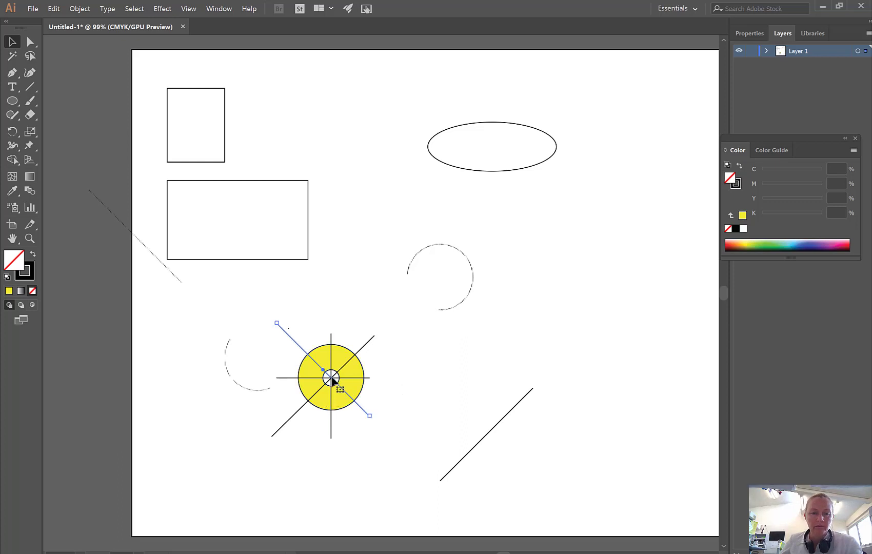
{"action": "left_click", "coordinate": [307, 415]}
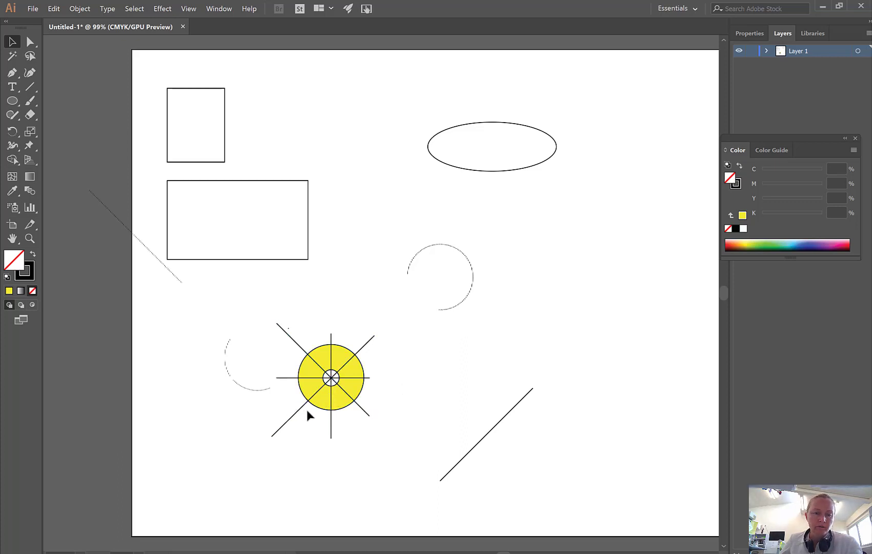
{"action": "left_click", "coordinate": [30, 87]}
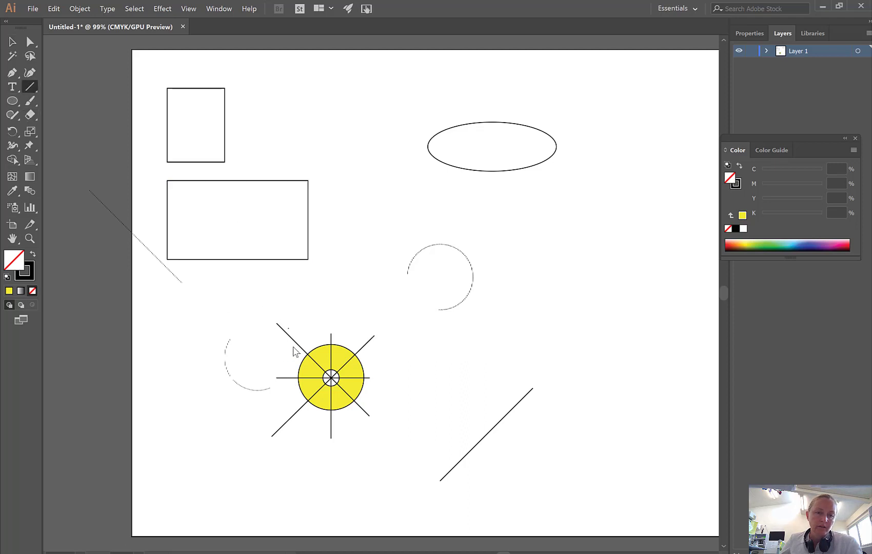
Create a circle 120 mm wide and 120 mm high and center it on the yellow ring.
{"action": "left_click", "coordinate": [12, 101]}
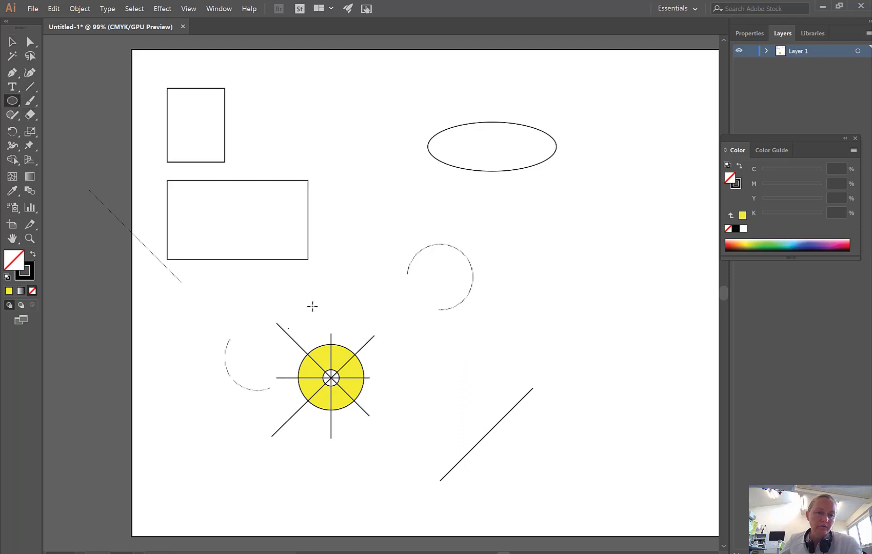
{"action": "left_click", "coordinate": [387, 369]}
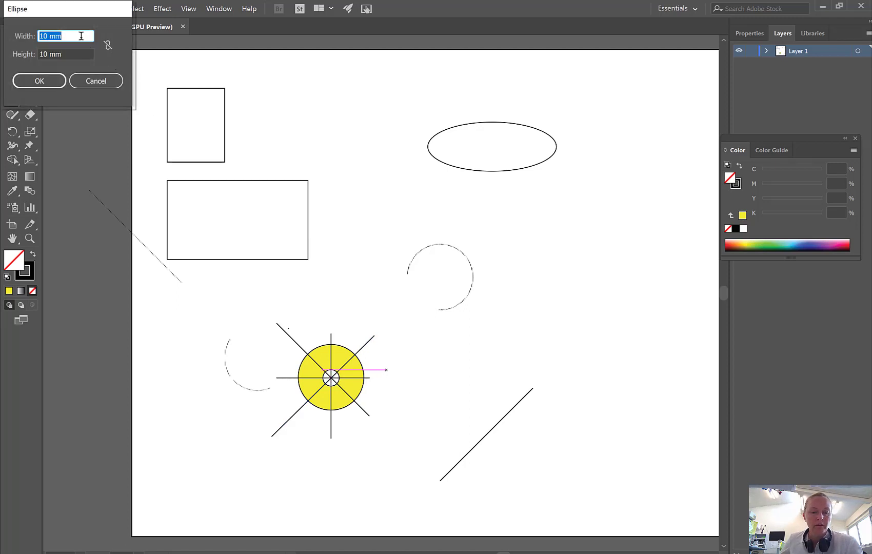
{"action": "type", "text": "120"}
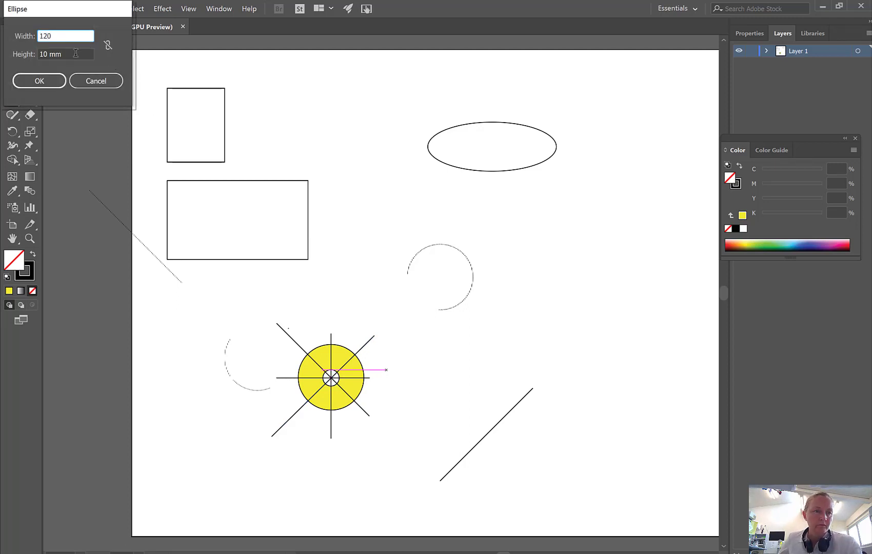
{"action": "left_click", "coordinate": [76, 52]}
{"action": "left_click_drag", "start_coordinate": [61, 54], "coordinate": [30, 56]}
{"action": "type", "text": "12"}
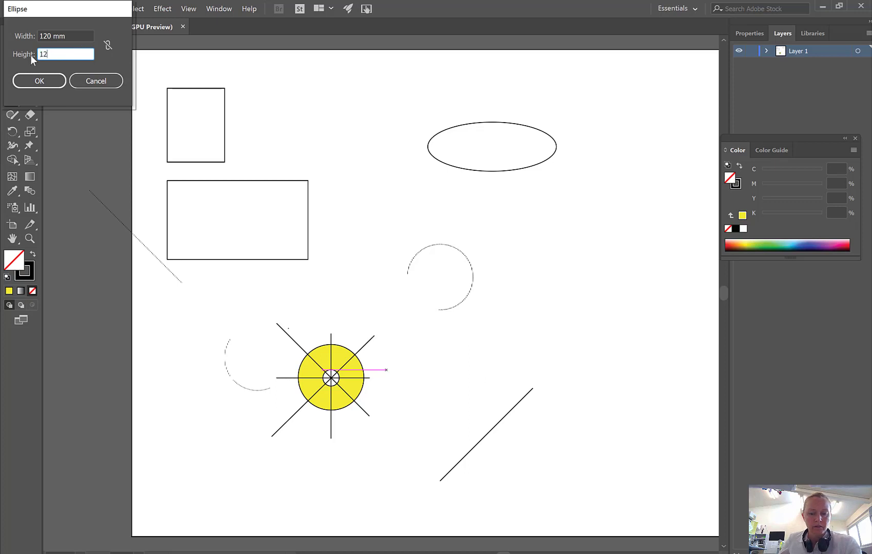
{"action": "type", "text": "0"}
{"action": "left_click", "coordinate": [46, 80]}
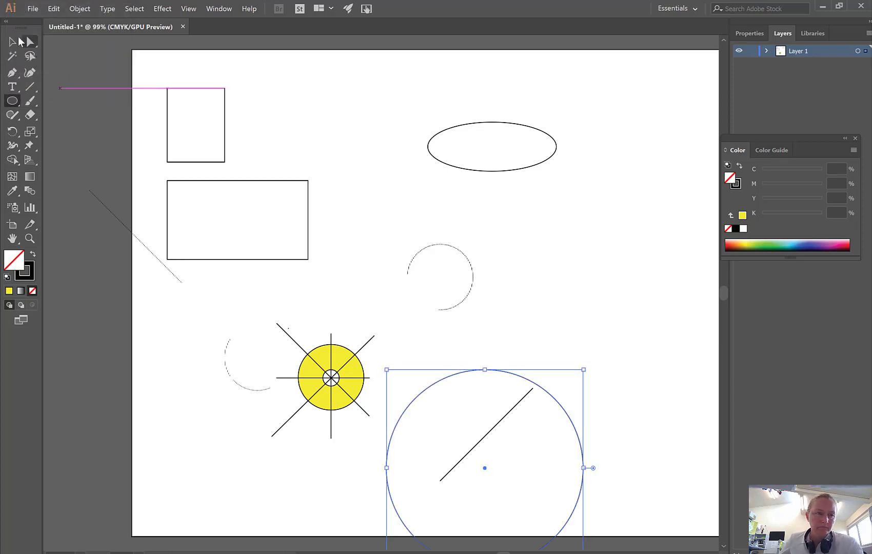
{"action": "left_click", "coordinate": [19, 40]}
{"action": "left_click_drag", "start_coordinate": [484, 468], "coordinate": [331, 379]}
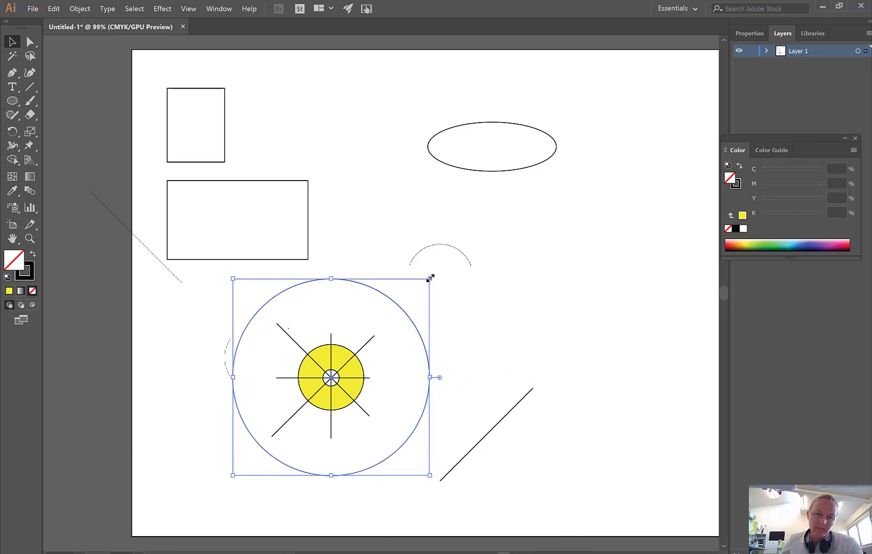
Shrink the large circle proportionally until it sits slightly outside the yellow ring, and recenter it on the ring.
{"action": "left_click_drag", "start_coordinate": [430, 277], "coordinate": [379, 342]}
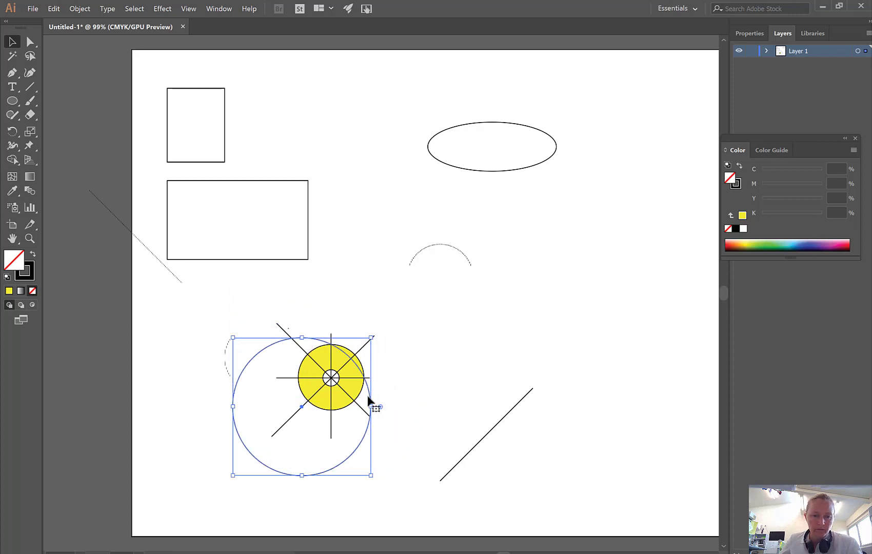
{"action": "left_click_drag", "start_coordinate": [368, 395], "coordinate": [399, 365]}
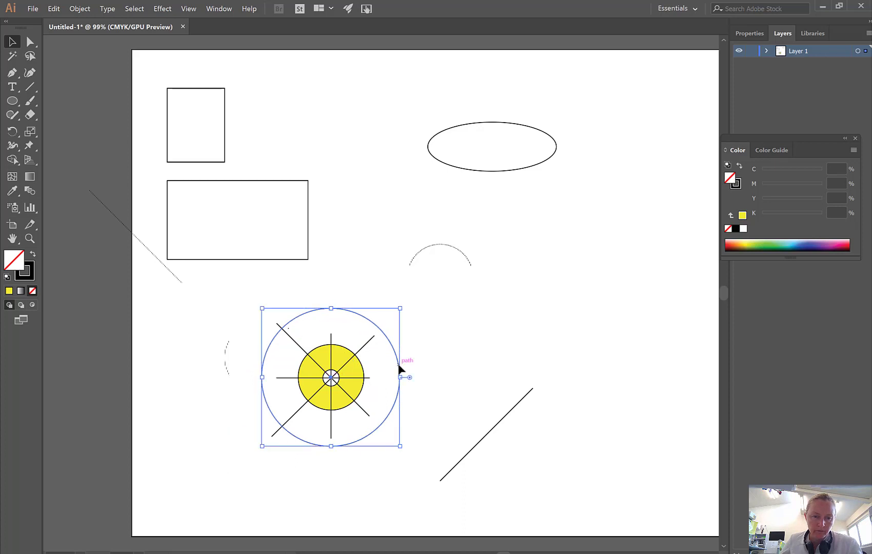
{"action": "left_click_drag", "start_coordinate": [401, 310], "coordinate": [363, 343]}
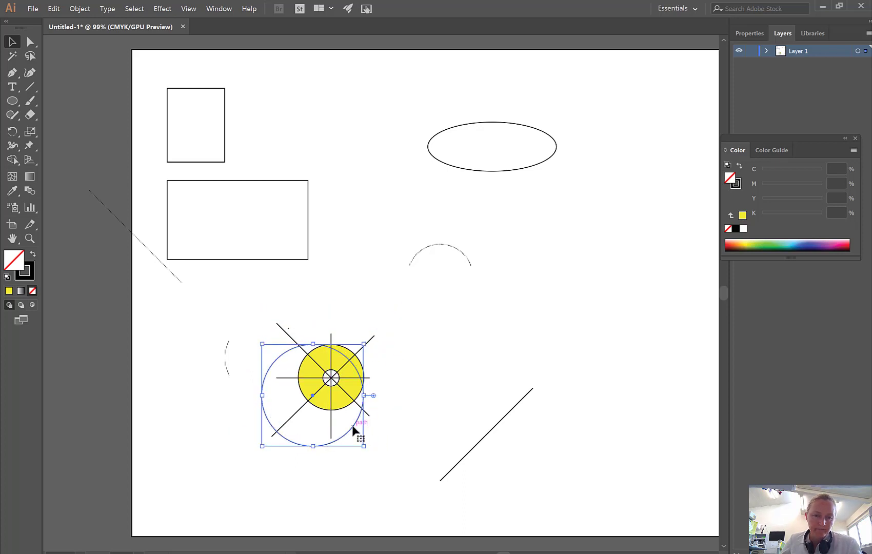
{"action": "left_click_drag", "start_coordinate": [356, 425], "coordinate": [371, 410]}
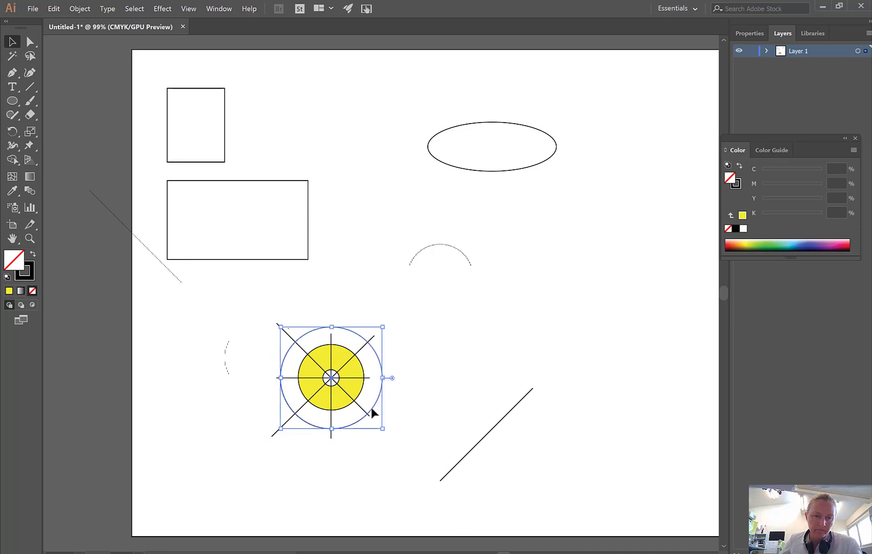
Extend the vertical line's upper end and the horizontal line's right end beyond the circle around the ring.
{"action": "left_click", "coordinate": [331, 341]}
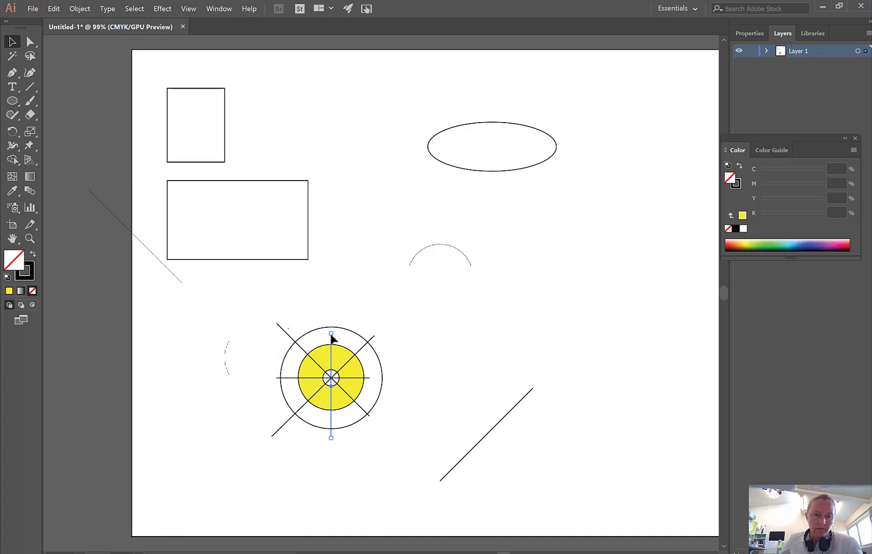
{"action": "left_click_drag", "start_coordinate": [331, 335], "coordinate": [331, 308]}
{"action": "left_click", "coordinate": [369, 379]}
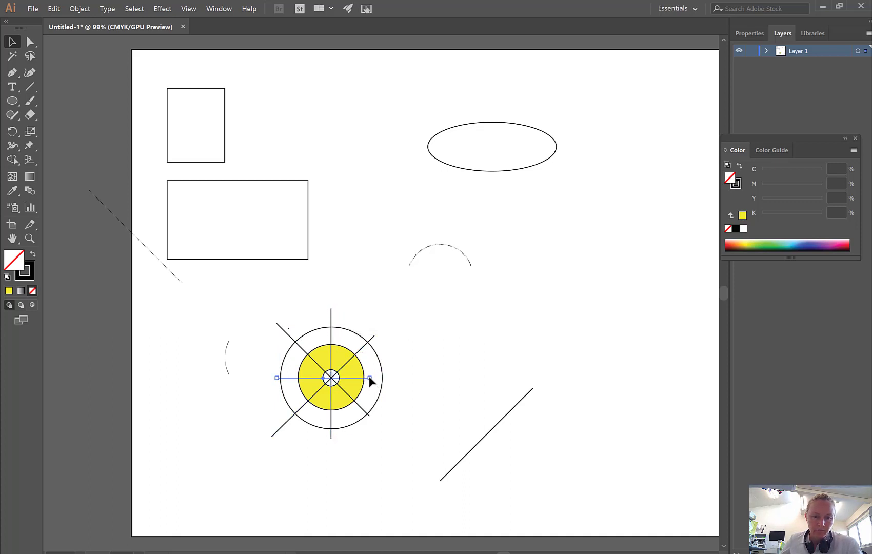
{"action": "left_click_drag", "start_coordinate": [368, 378], "coordinate": [401, 379]}
{"action": "left_click", "coordinate": [62, 109]}
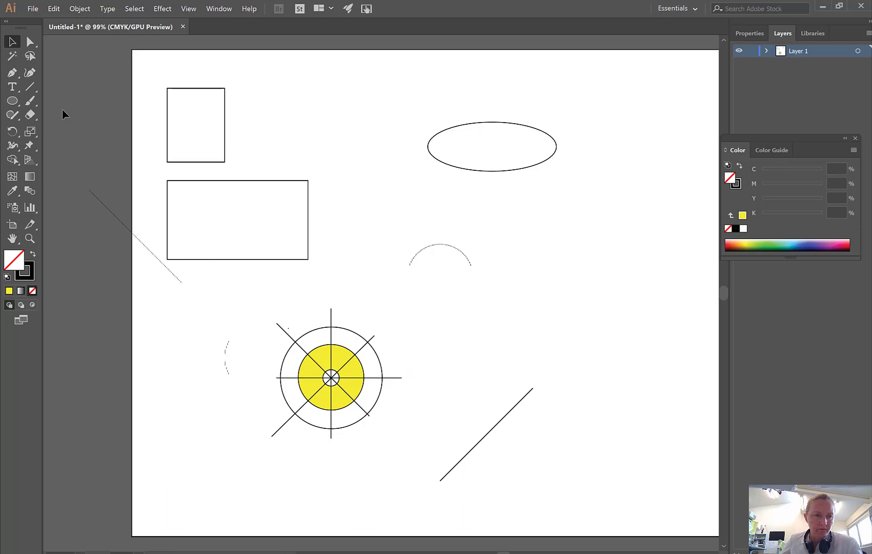
Draw a freehand circle slightly larger than the one around the ring and center it on the ring.
{"action": "left_click", "coordinate": [29, 89]}
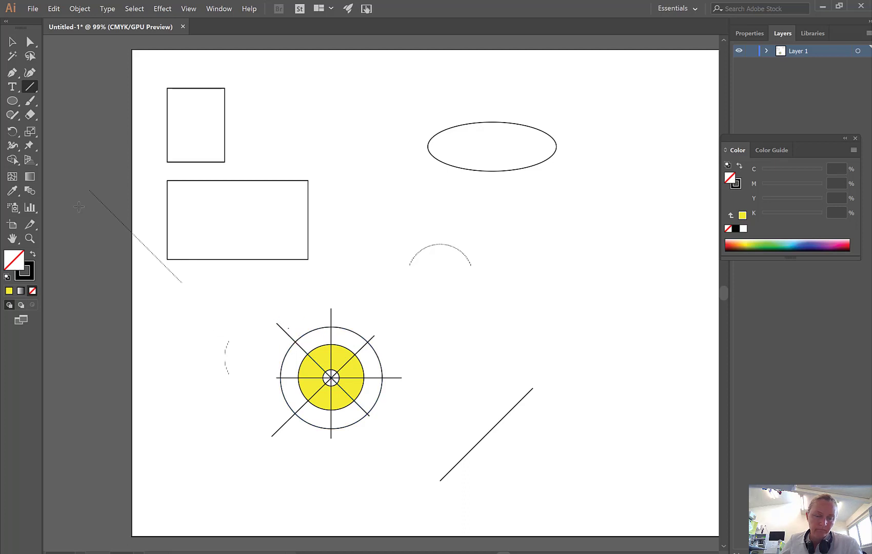
{"action": "left_click", "coordinate": [12, 101]}
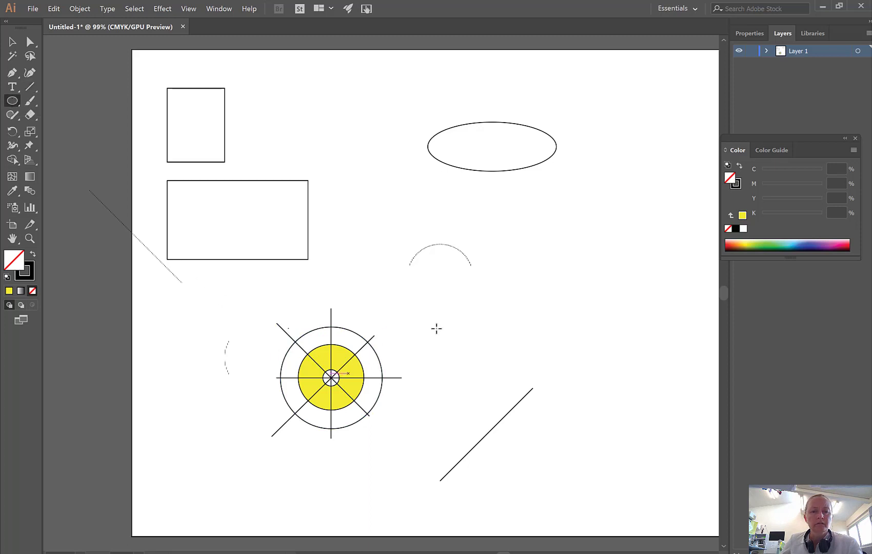
{"action": "left_click_drag", "start_coordinate": [469, 327], "coordinate": [592, 448]}
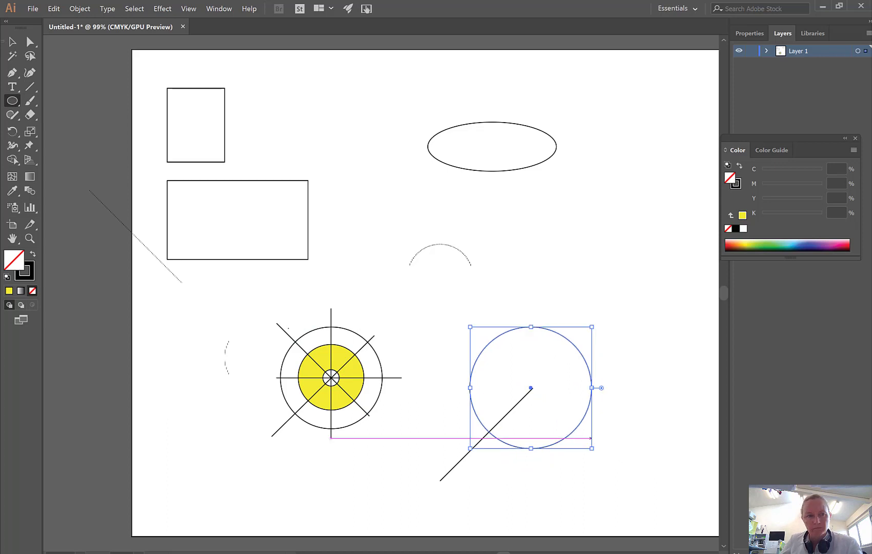
{"action": "left_click", "coordinate": [11, 42]}
{"action": "left_click_drag", "start_coordinate": [531, 388], "coordinate": [332, 379]}
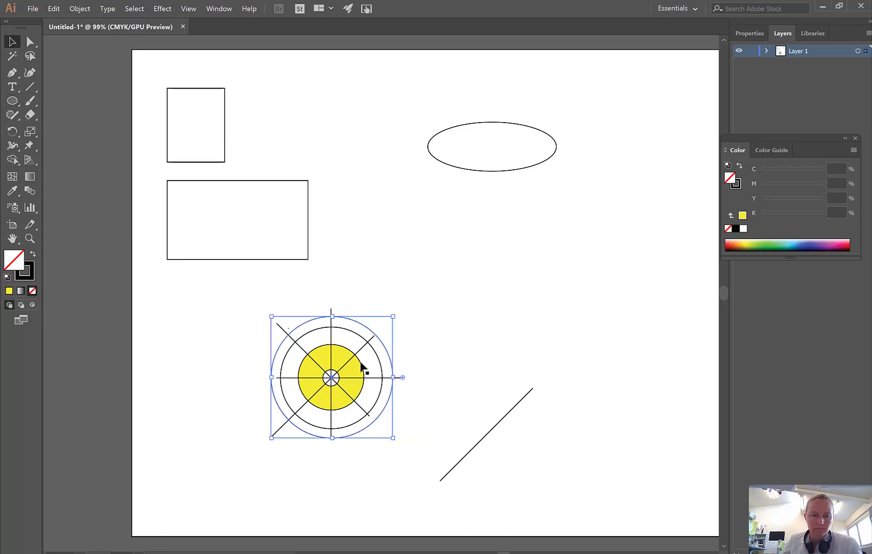
Extend the diagonals' upper-right and lower-right ends and the horizontal line's left end past the outermost circle.
{"action": "left_click", "coordinate": [371, 339]}
{"action": "left_click_drag", "start_coordinate": [374, 336], "coordinate": [404, 305]}
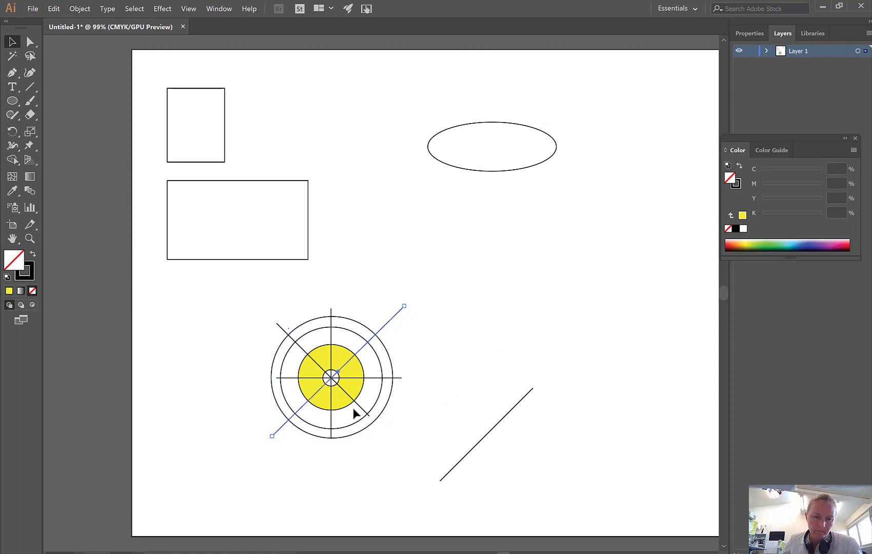
{"action": "left_click", "coordinate": [372, 419]}
{"action": "left_click_drag", "start_coordinate": [369, 414], "coordinate": [391, 439]}
{"action": "left_click_drag", "start_coordinate": [281, 377], "coordinate": [255, 380]}
{"action": "left_click", "coordinate": [283, 377]}
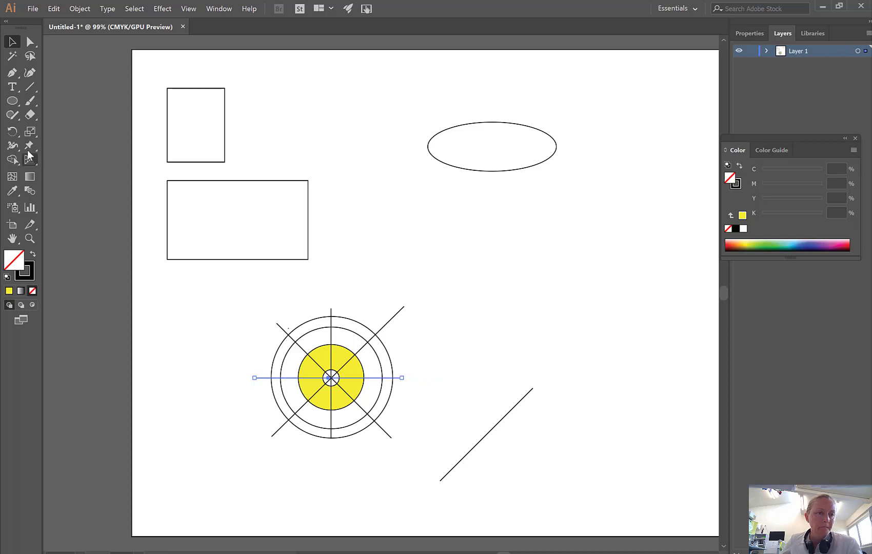
Draw two lines from the outermost circle's top and upper-left intersections that meet on the next circle inward.
{"action": "left_click", "coordinate": [30, 87]}
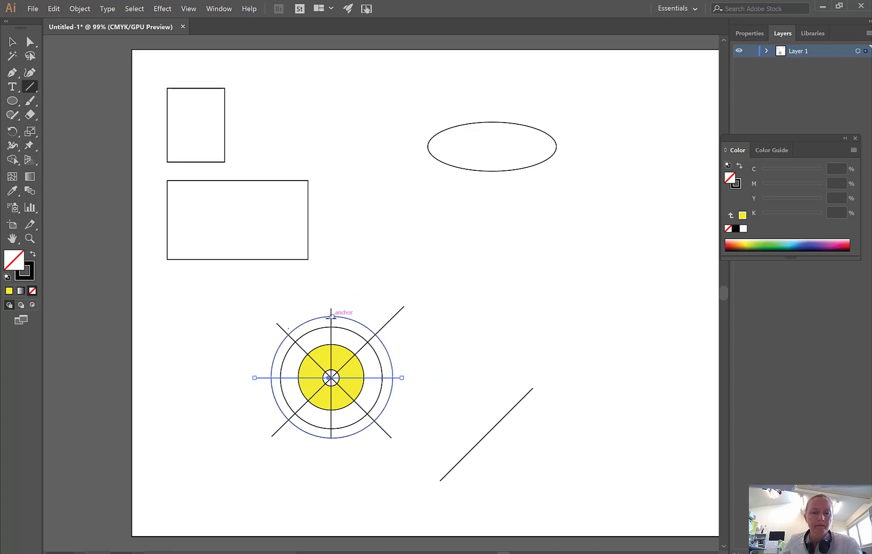
{"action": "left_click", "coordinate": [331, 316]}
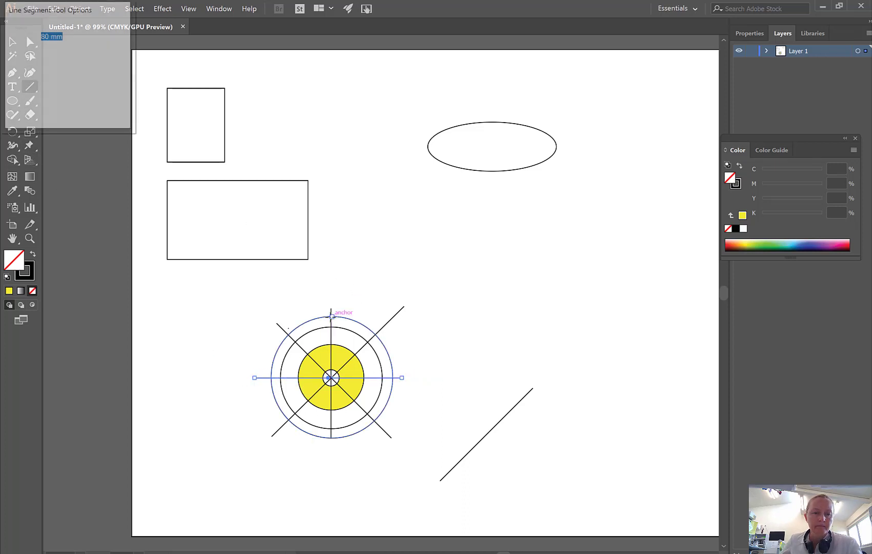
{"action": "left_click", "coordinate": [95, 105]}
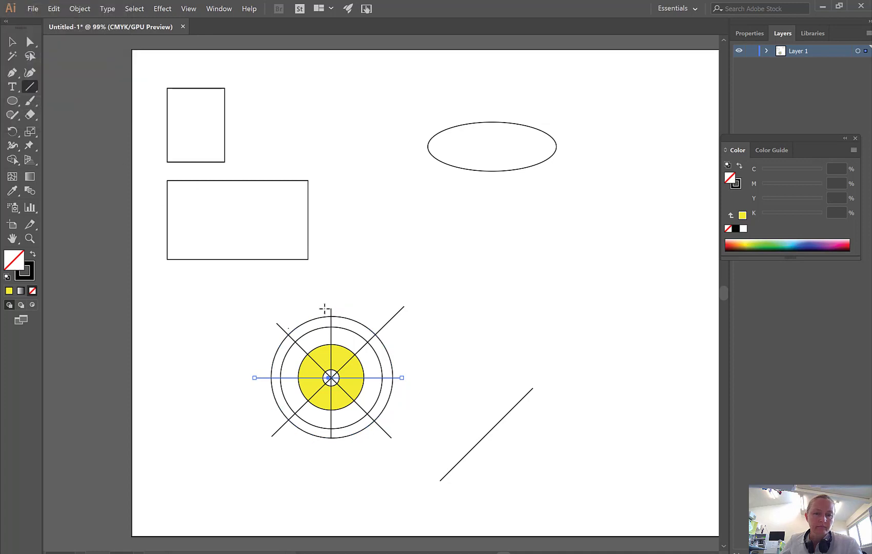
{"action": "mouse_move", "coordinate": [331, 316]}
{"action": "left_mouse_down"}
{"action": "mouse_move", "coordinate": [339, 346]}
{"action": "mouse_move", "coordinate": [313, 329]}
{"action": "left_mouse_up"}
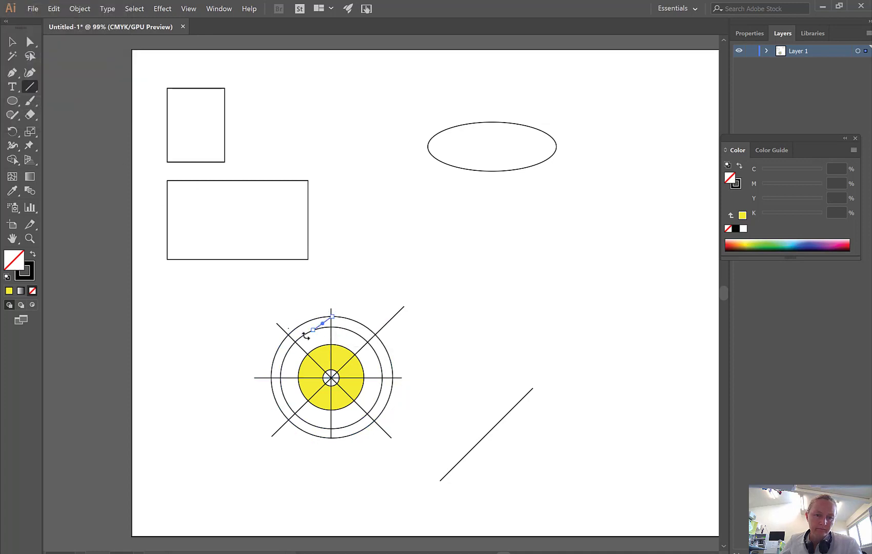
{"action": "left_click", "coordinate": [31, 88]}
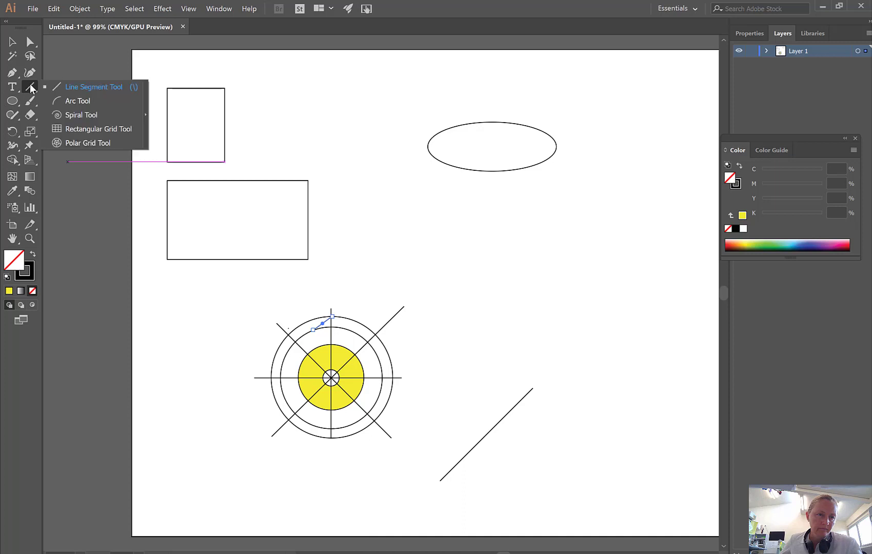
{"action": "left_click", "coordinate": [60, 87]}
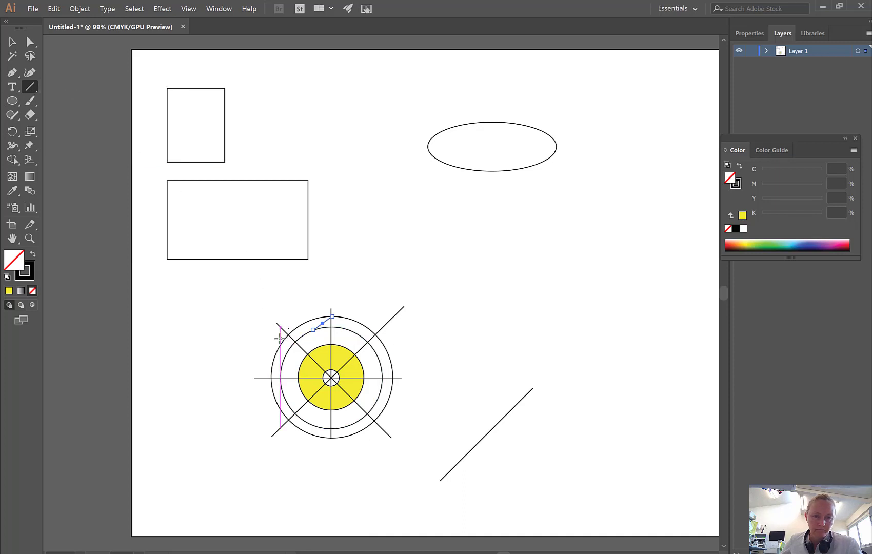
{"action": "left_click_drag", "start_coordinate": [289, 334], "coordinate": [313, 330]}
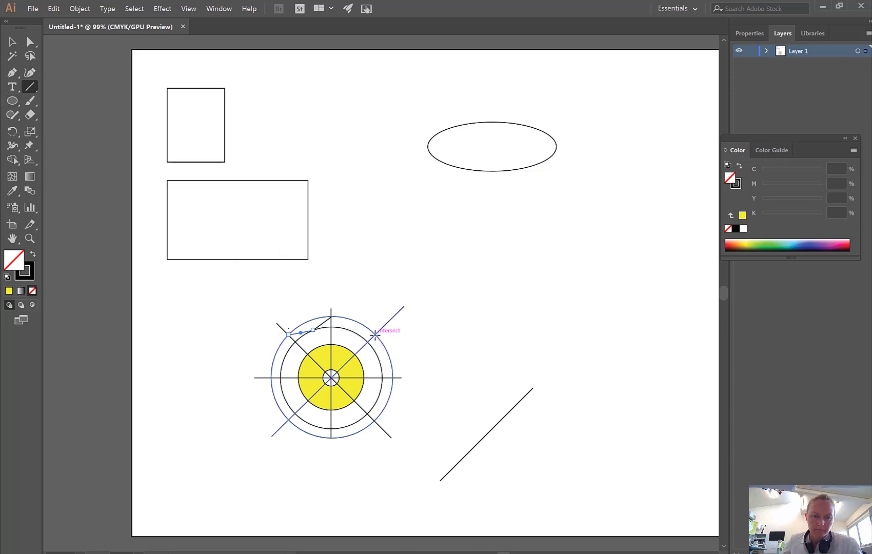
Continue the zigzag of straight lines between the two outer circles around the right half, with outer points on the crossing lines down to the bottom.
{"action": "left_click_drag", "start_coordinate": [376, 333], "coordinate": [354, 333]}
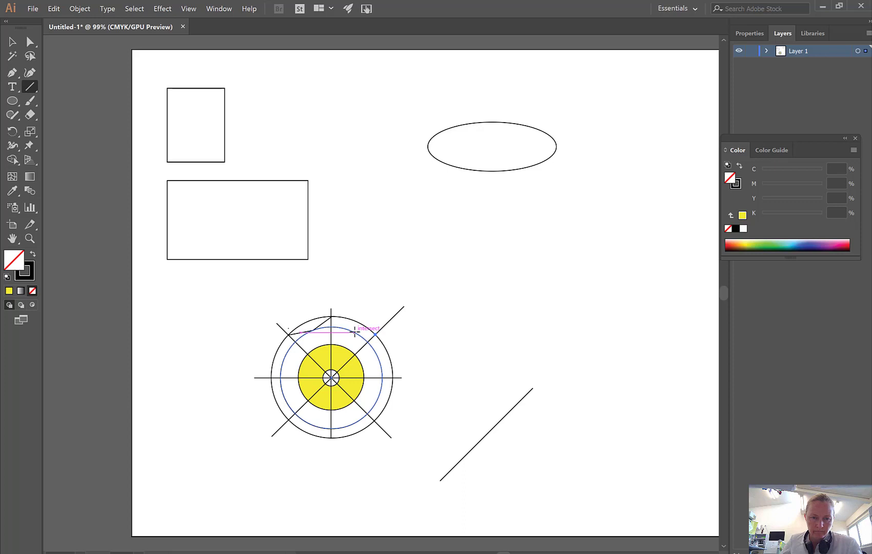
{"action": "left_click", "coordinate": [355, 332]}
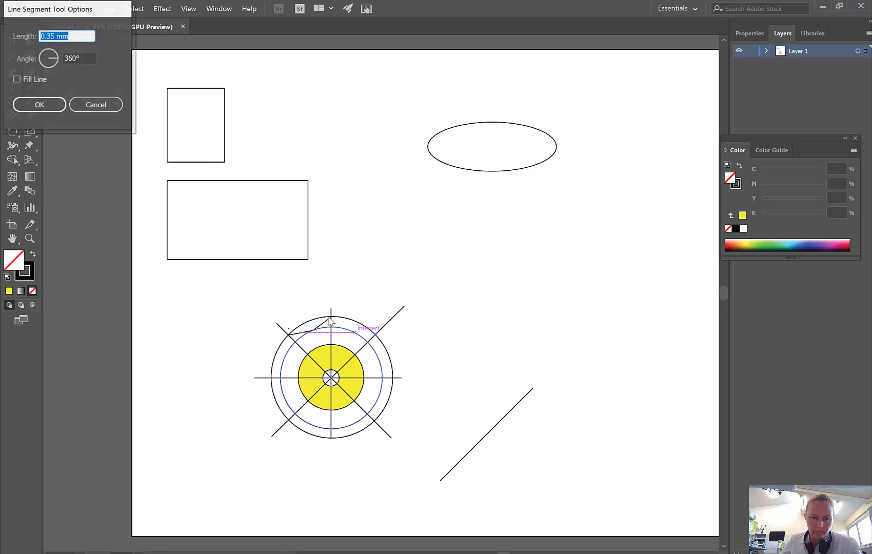
{"action": "left_click", "coordinate": [93, 106]}
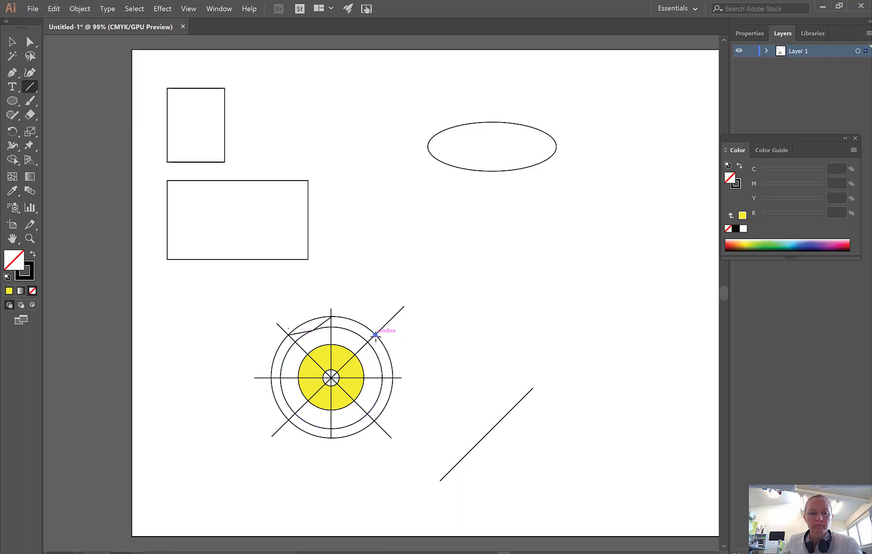
{"action": "mouse_move", "coordinate": [374, 335]}
{"action": "left_mouse_down"}
{"action": "mouse_move", "coordinate": [378, 359]}
{"action": "mouse_move", "coordinate": [352, 331]}
{"action": "left_mouse_up"}
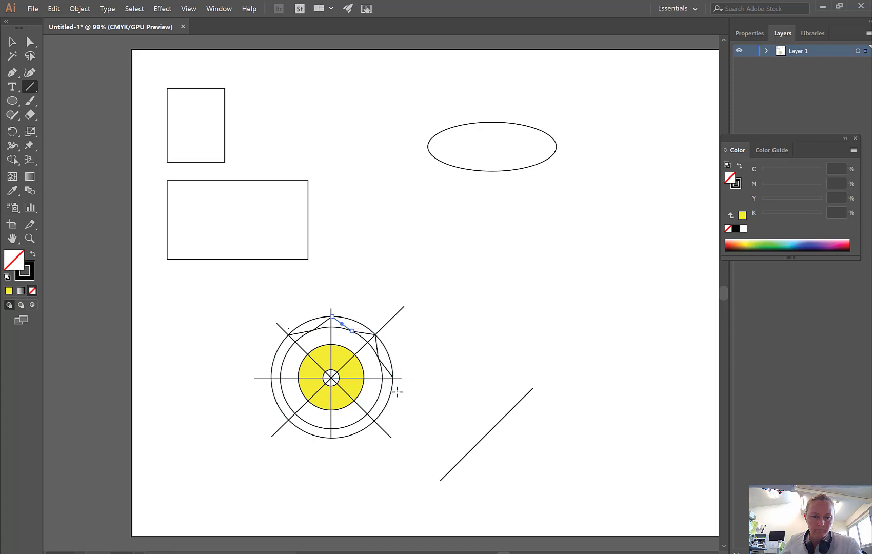
{"action": "mouse_move", "coordinate": [393, 378]}
{"action": "left_mouse_down"}
{"action": "mouse_move", "coordinate": [378, 413]}
{"action": "mouse_move", "coordinate": [379, 394]}
{"action": "left_mouse_up"}
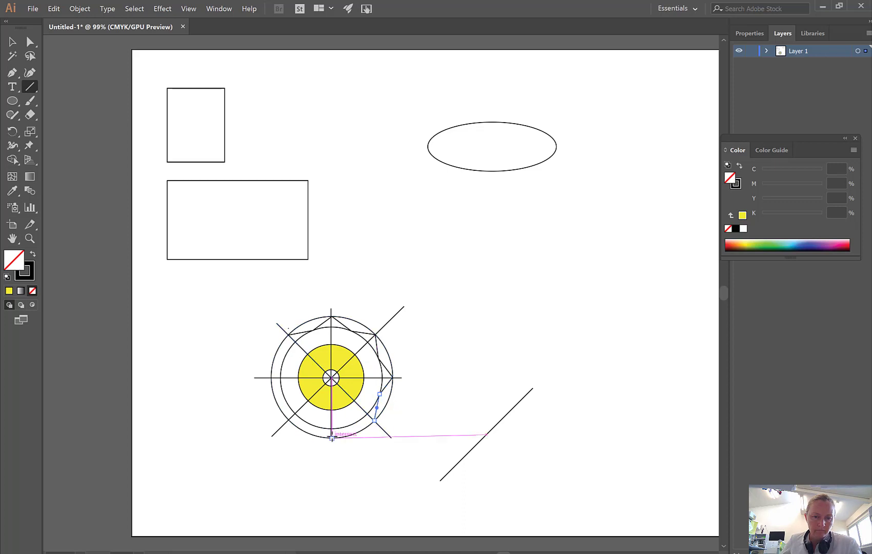
{"action": "left_click_drag", "start_coordinate": [331, 438], "coordinate": [349, 425]}
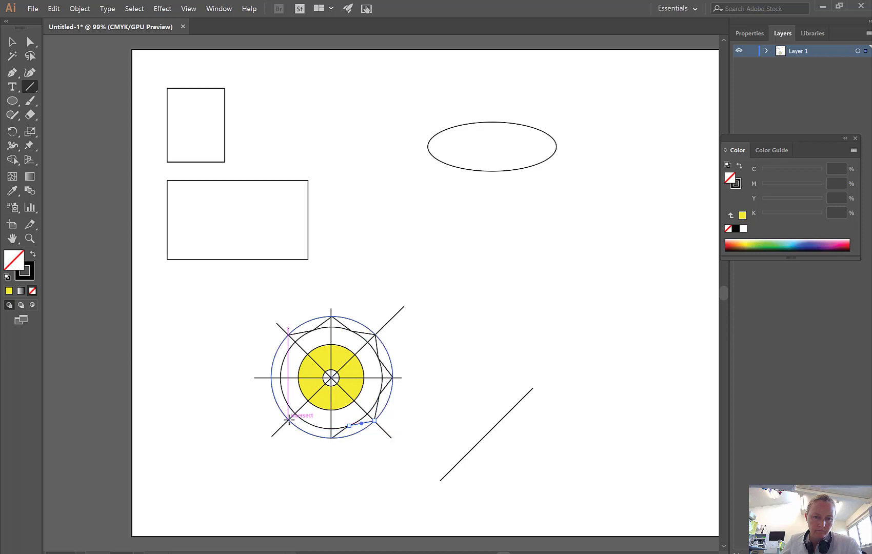
Complete the zigzag of straight lines between the two outer circles around the left half, closing the star at the upper-left diagonal.
{"action": "left_click_drag", "start_coordinate": [289, 419], "coordinate": [271, 377]}
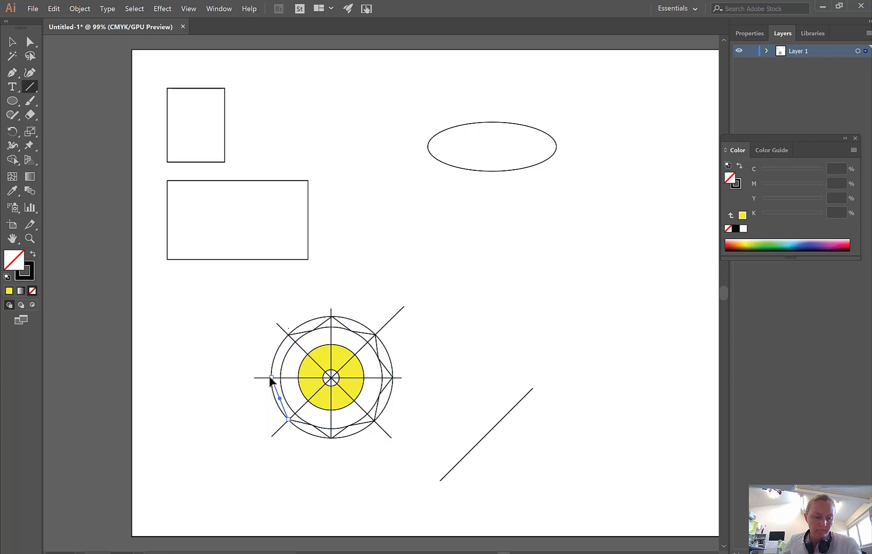
{"action": "key", "text": "ctrl+z"}
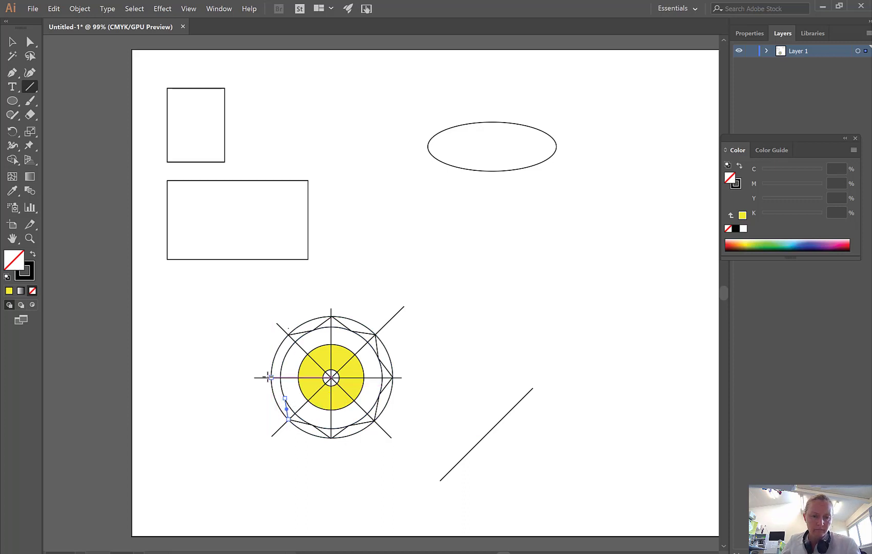
{"action": "left_click_drag", "start_coordinate": [284, 398], "coordinate": [271, 378]}
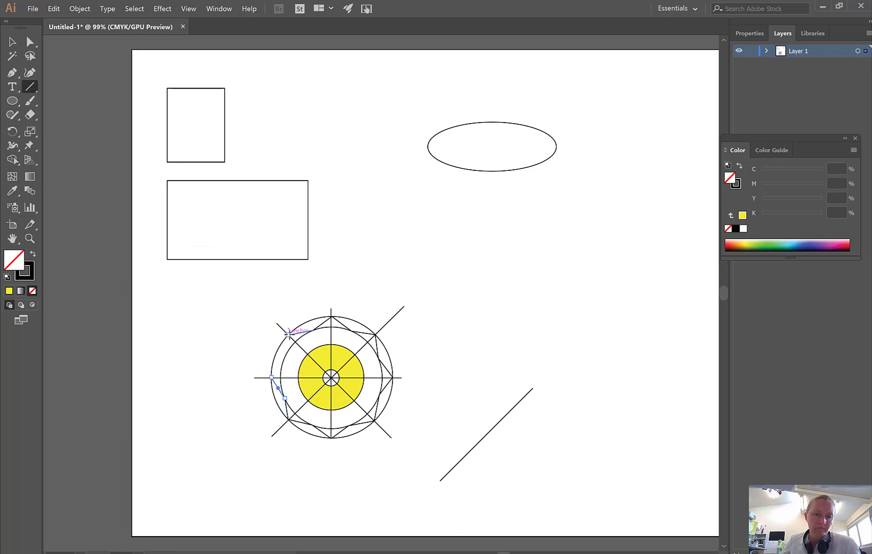
{"action": "left_click_drag", "start_coordinate": [289, 334], "coordinate": [285, 359]}
Delete the two outer construction circles around the ring, leaving the star outline.
{"action": "left_click", "coordinate": [13, 41]}
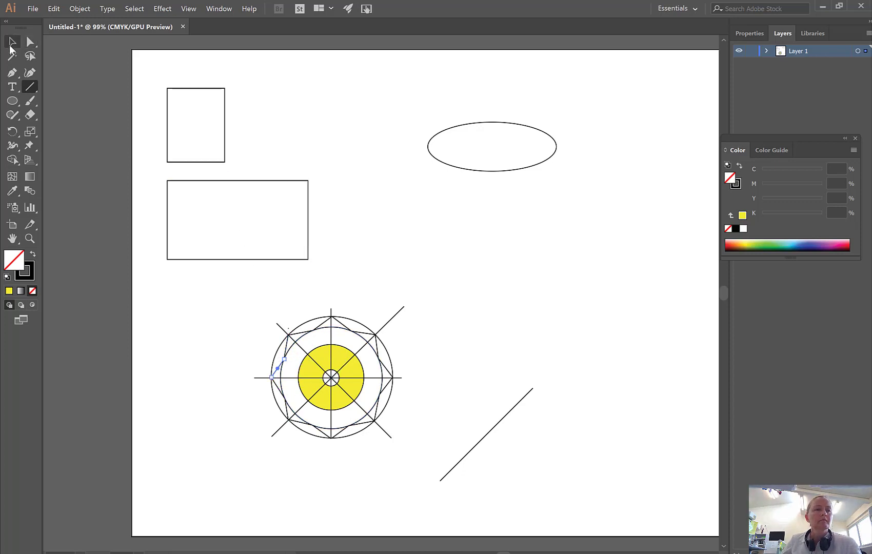
{"action": "left_click", "coordinate": [315, 319]}
{"action": "key", "text": "Delete"}
{"action": "left_click", "coordinate": [320, 335]}
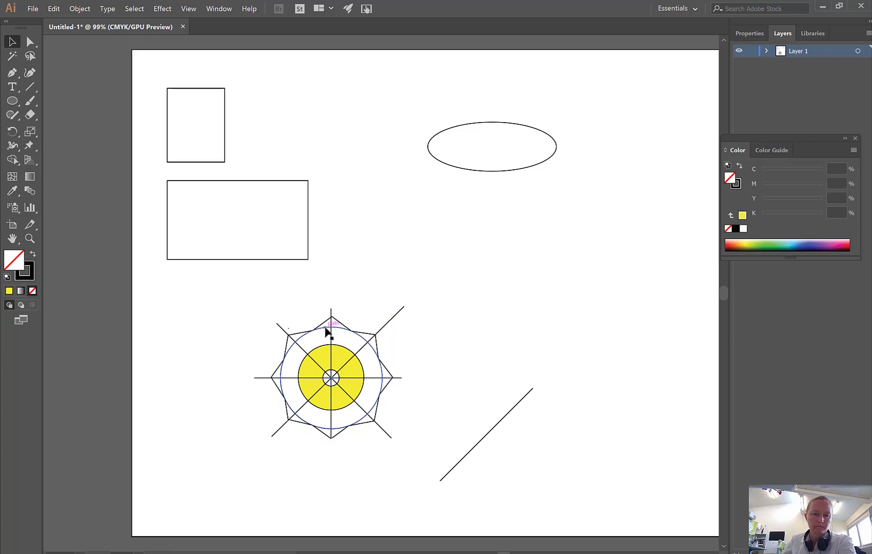
{"action": "key", "text": "Delete"}
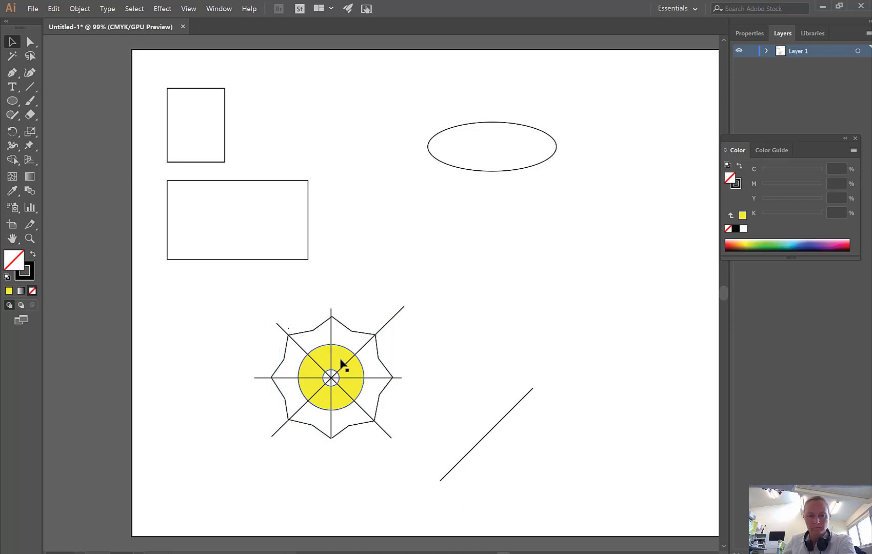
{"action": "left_click", "coordinate": [342, 349]}
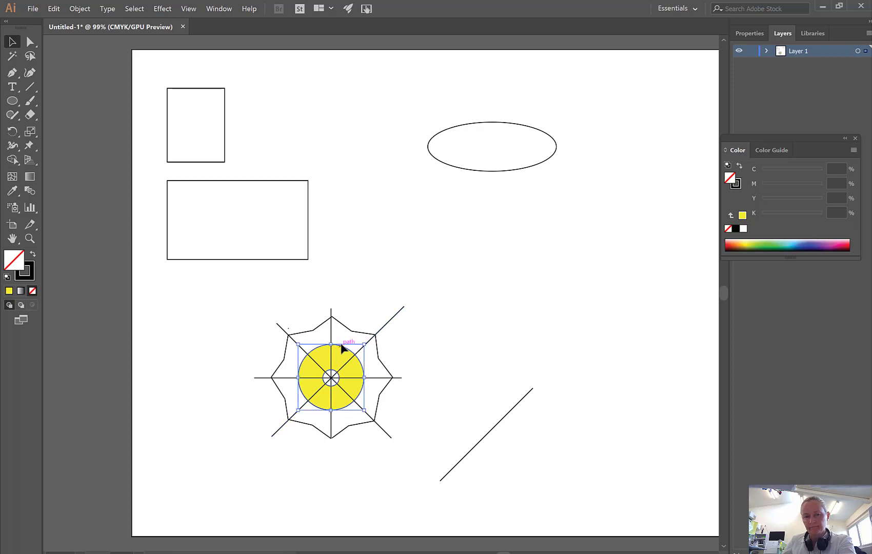
{"action": "key", "text": "Delete"}
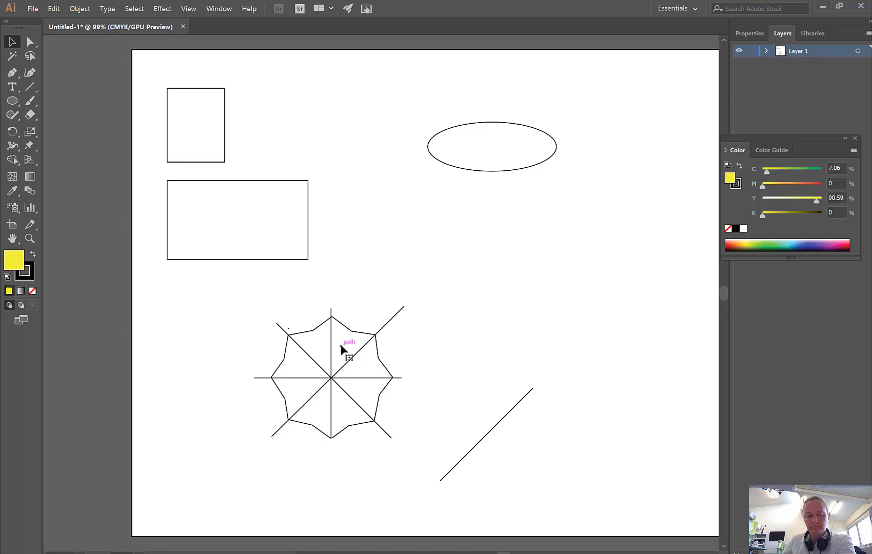
{"action": "key", "text": "ctrl+z"}
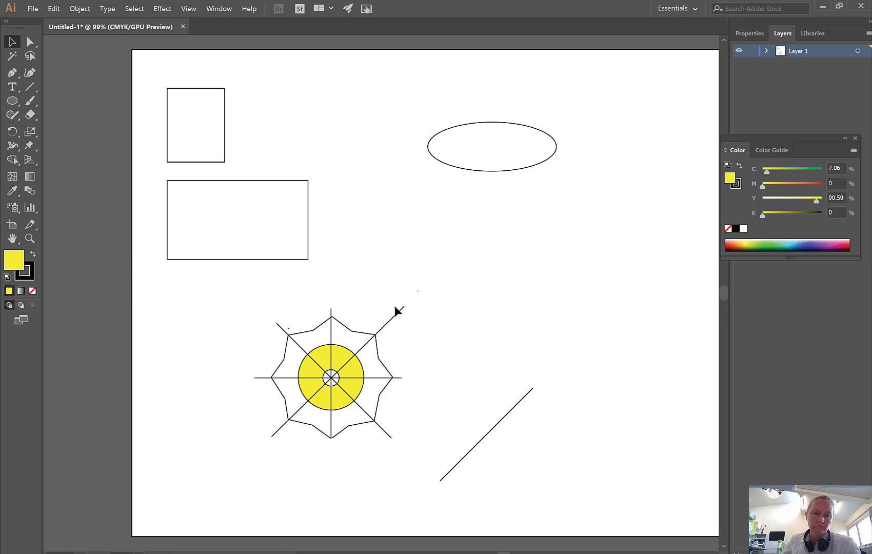
Delete the two diagonals, the horizontal line and the vertical line crossing the star.
{"action": "left_click", "coordinate": [394, 317]}
{"action": "key", "text": "Delete"}
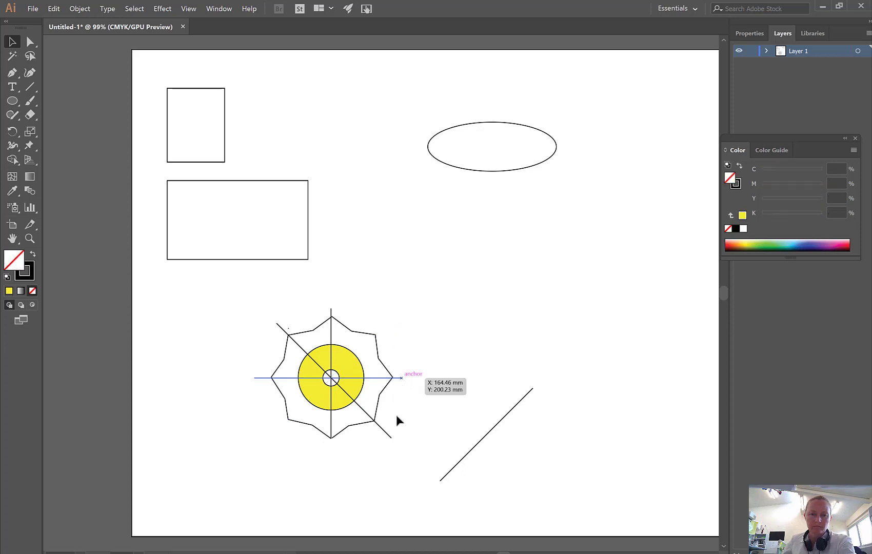
{"action": "left_click", "coordinate": [399, 378]}
{"action": "key", "text": "Delete"}
{"action": "left_click", "coordinate": [388, 435]}
{"action": "key", "text": "Delete"}
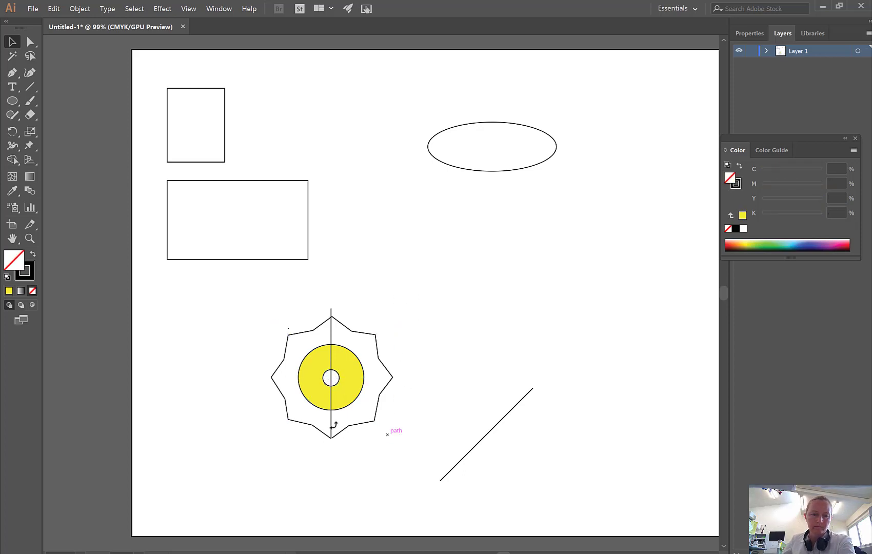
{"action": "key", "text": "Delete"}
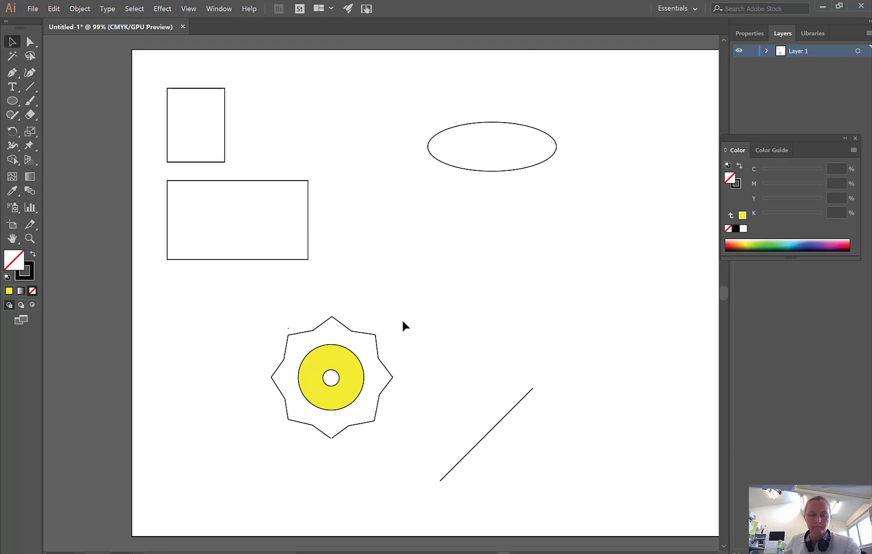
Select the star outline together with the ring and try the Shape Builder on the ring's yellow area.
{"action": "left_click_drag", "start_coordinate": [407, 314], "coordinate": [253, 443]}
{"action": "left_click", "coordinate": [12, 159]}
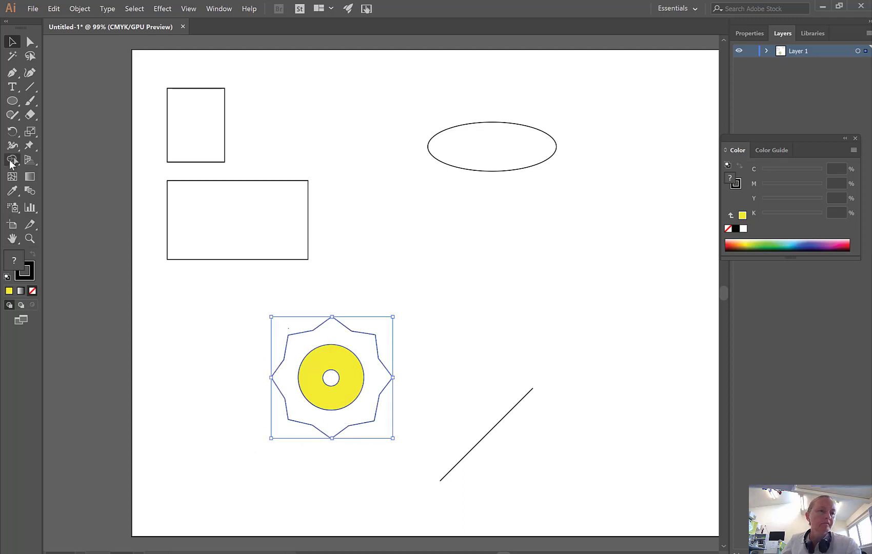
{"action": "left_click", "coordinate": [317, 367]}
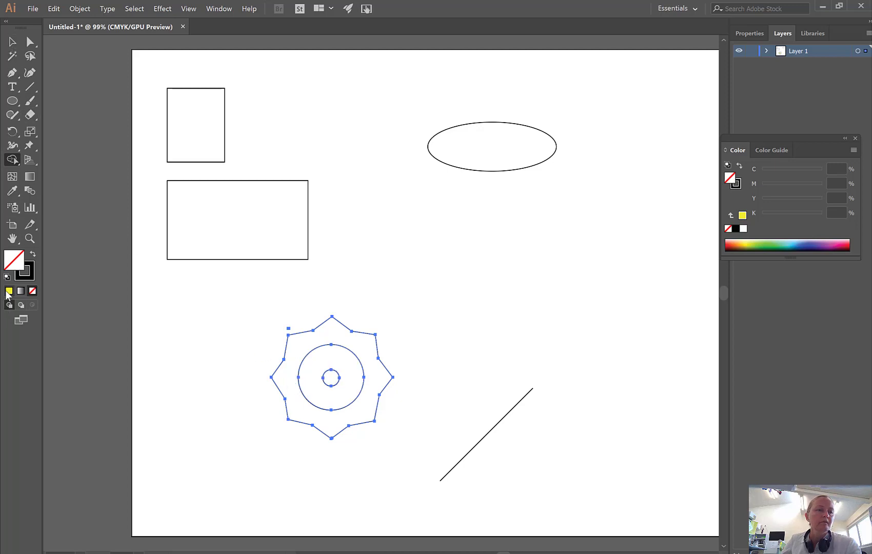
{"action": "key", "text": "ctrl+z"}
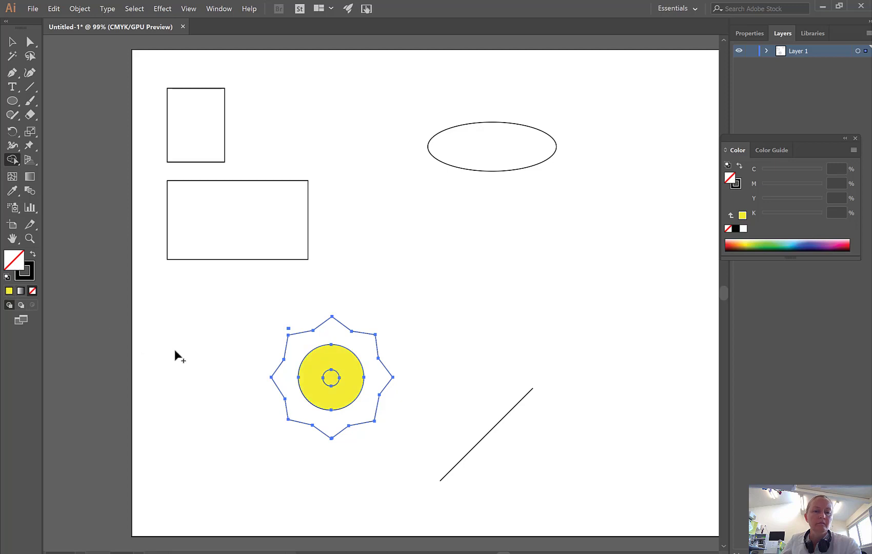